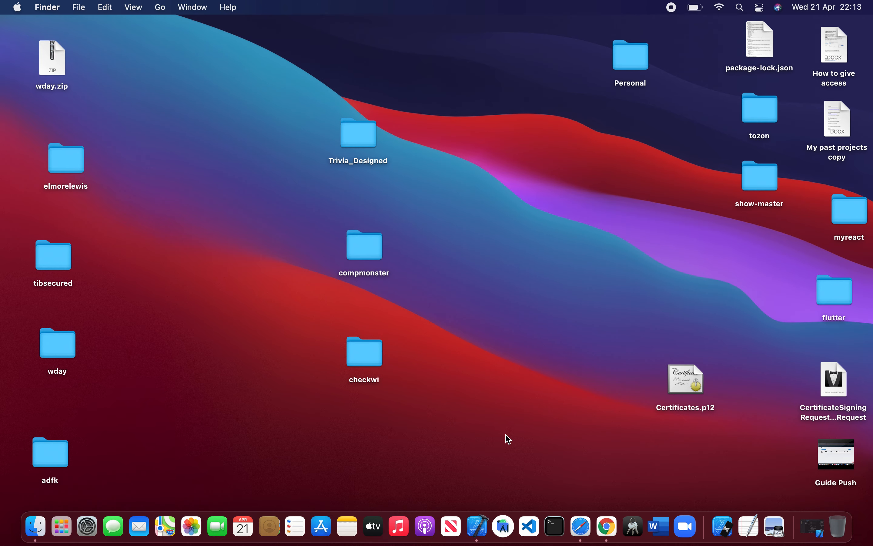
# Step: Open Safari, search the web for apple developer account, and open the Apple Developer website
pyautogui.click(580, 526)
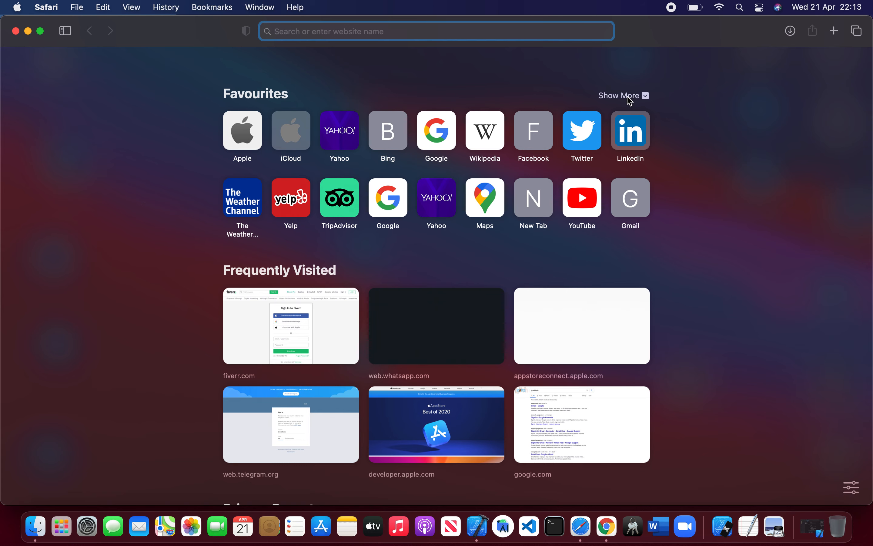
pyautogui.write('apple')
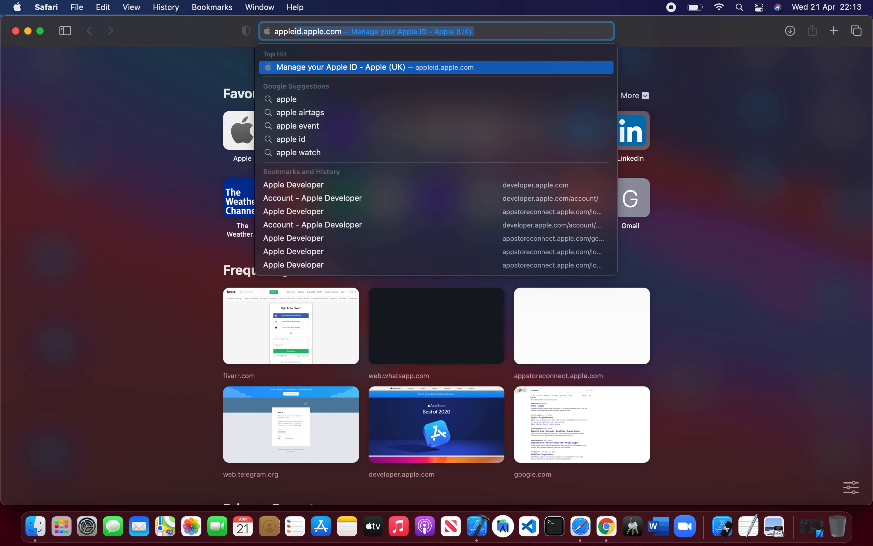
pyautogui.write(' developer')
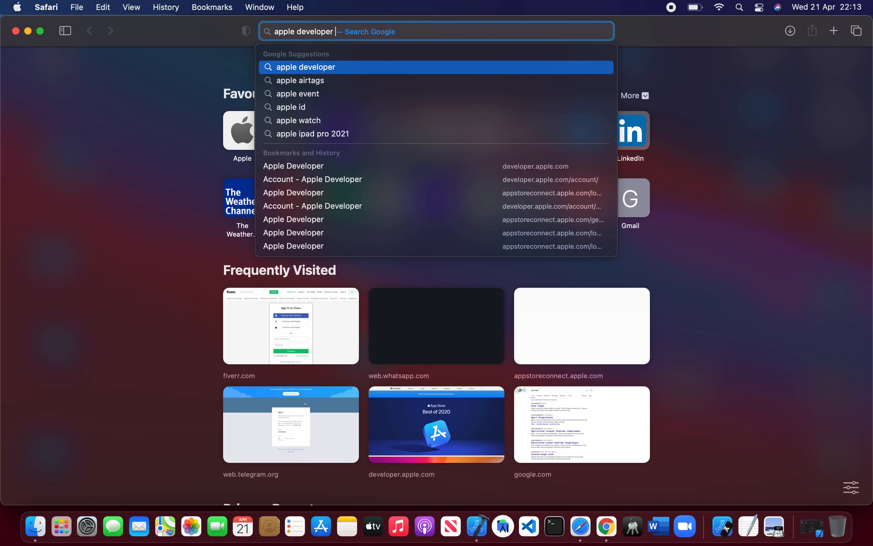
pyautogui.press('Down')
pyautogui.press('Return')
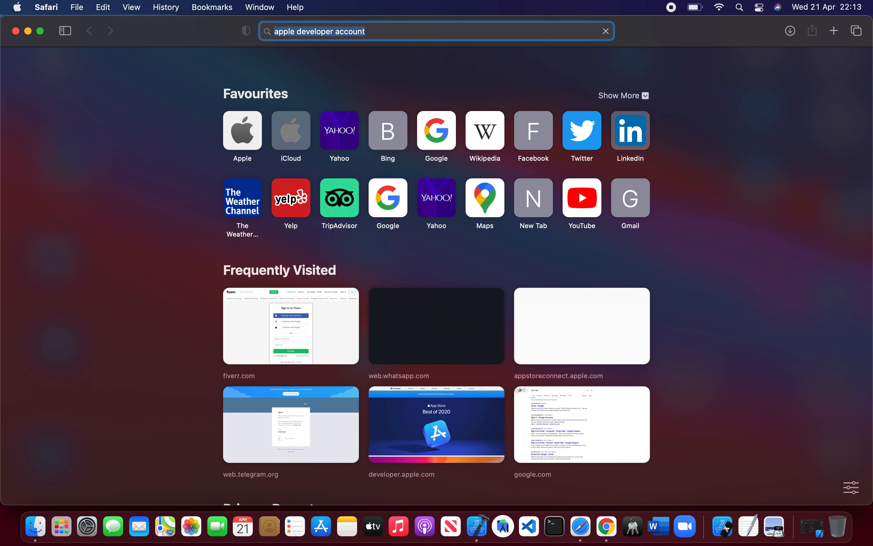
pyautogui.click(167, 180)
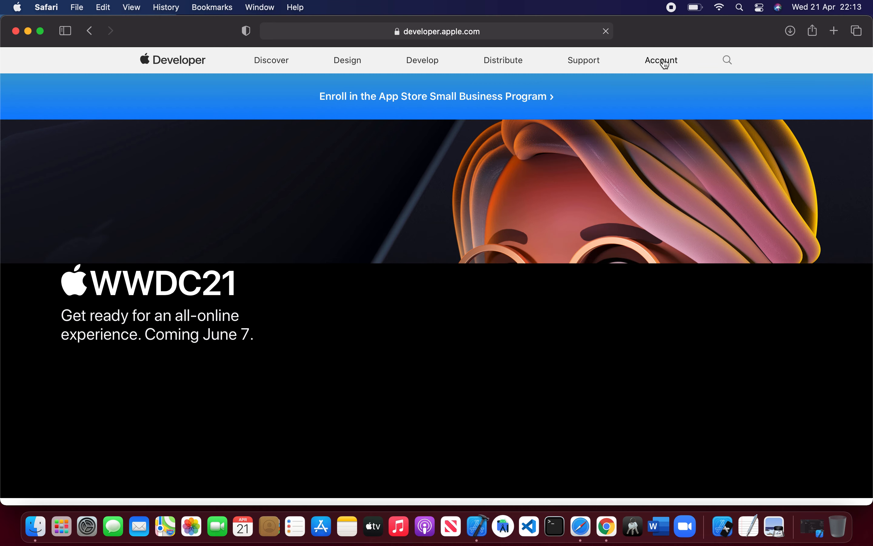
# Step: Open Certificates, Identifiers & Profiles in the developer account and start creating a new Apple Distribution certificate
pyautogui.click(664, 62)
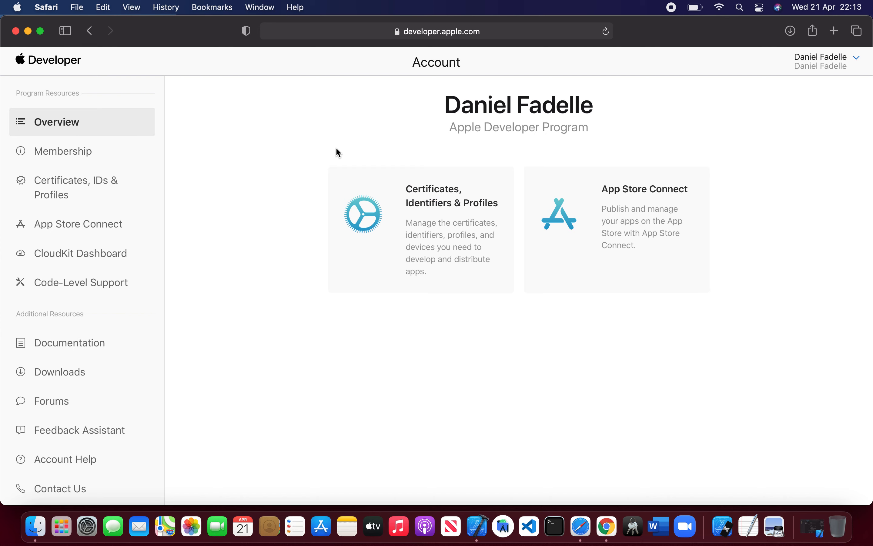
pyautogui.click(457, 216)
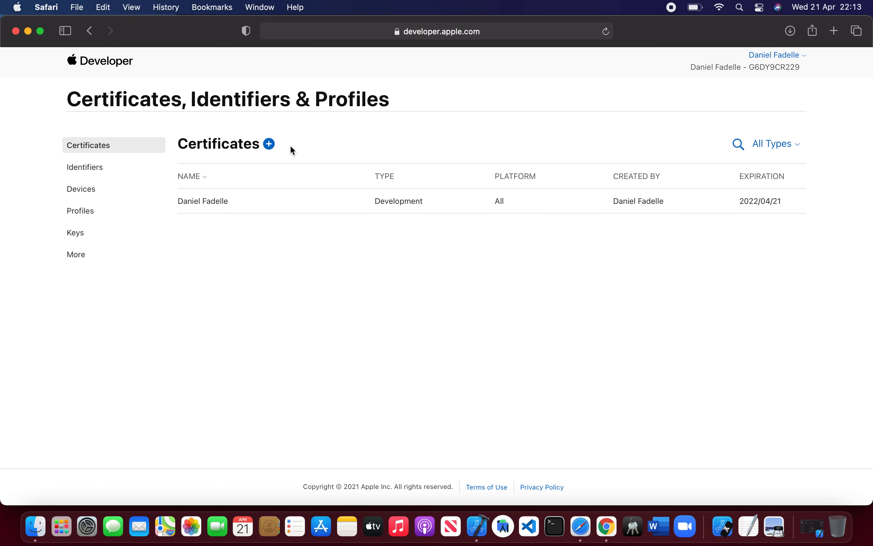
pyautogui.click(269, 146)
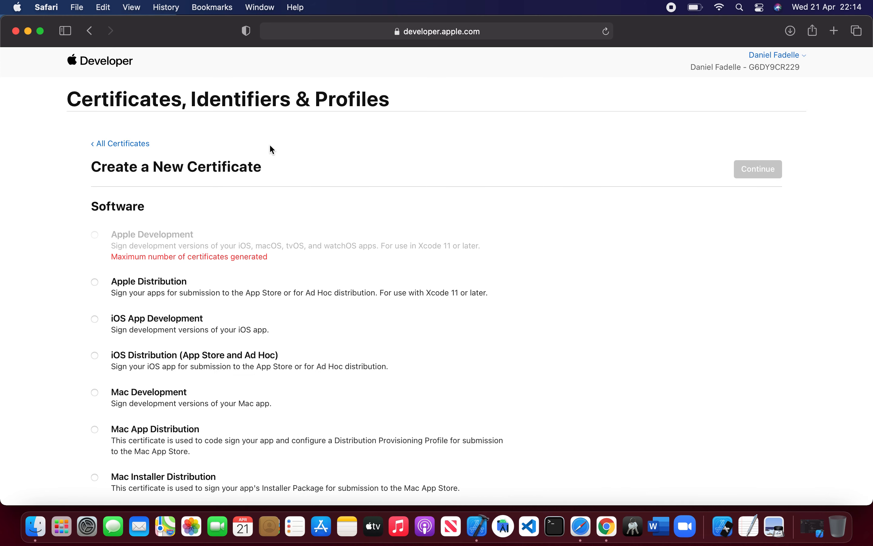
pyautogui.click(94, 283)
pyautogui.click(759, 174)
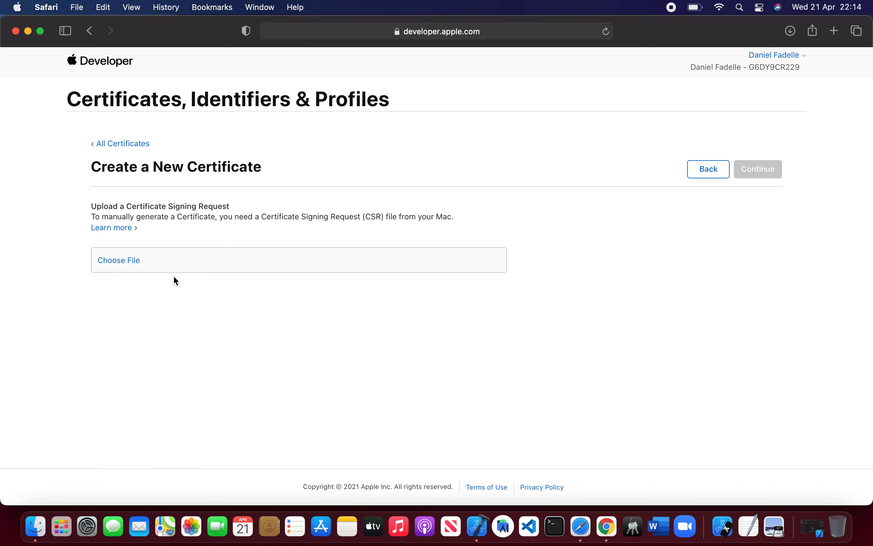
# Step: Browse to the Desktop and select the CertificateSigningRequest file as the signing request to upload
pyautogui.click(132, 269)
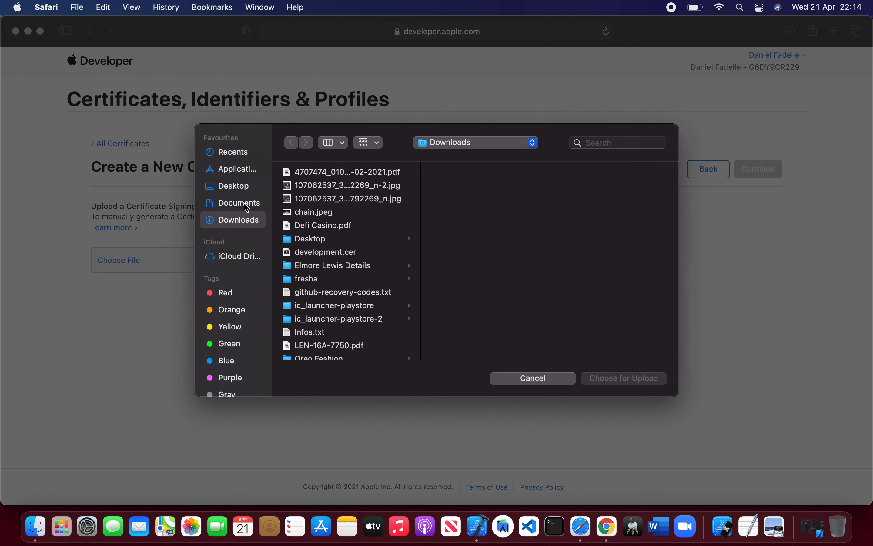
pyautogui.click(246, 193)
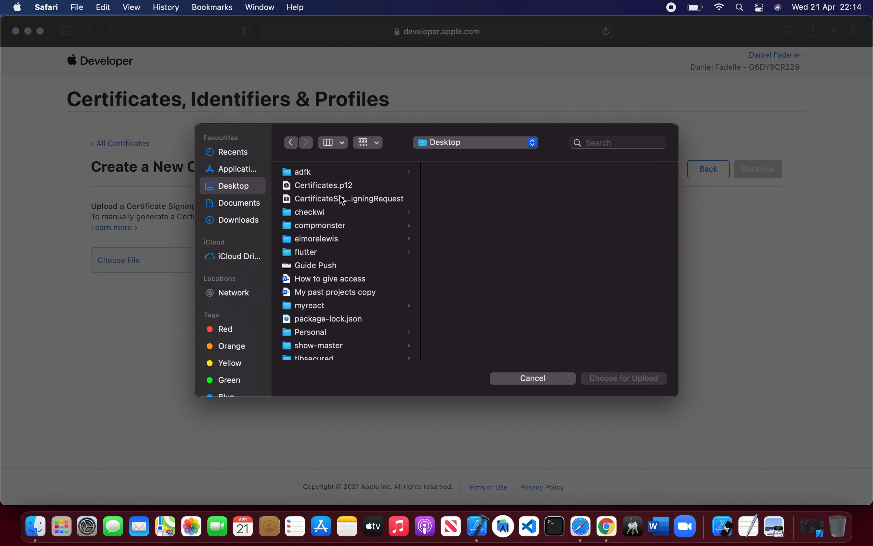
pyautogui.click(365, 205)
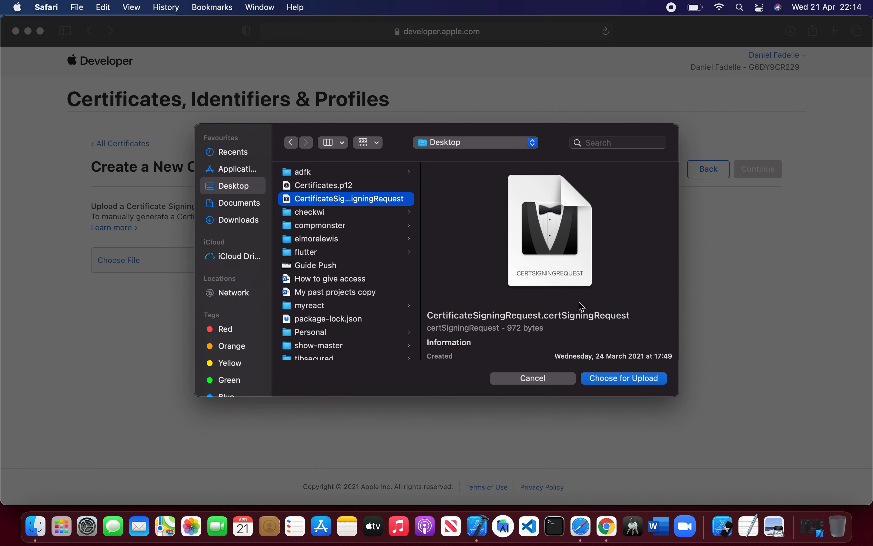
pyautogui.click(634, 530)
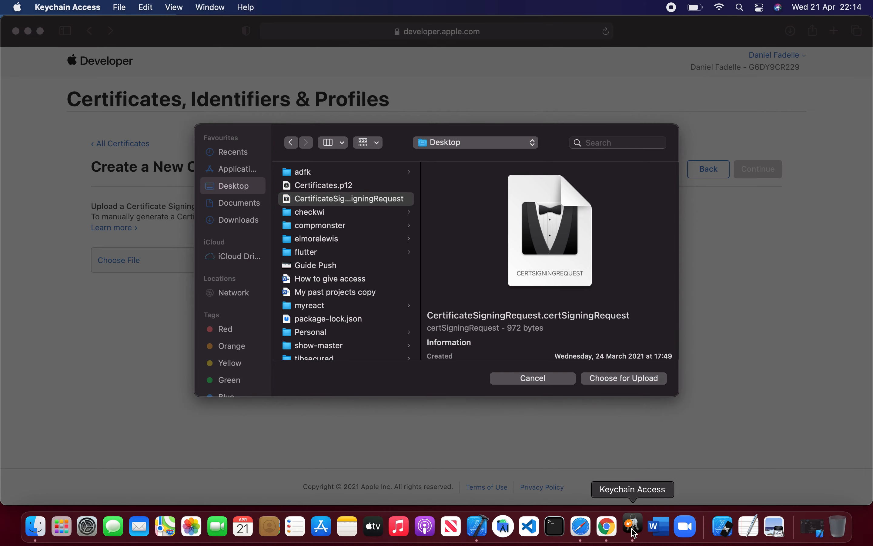
pyautogui.click(65, 9)
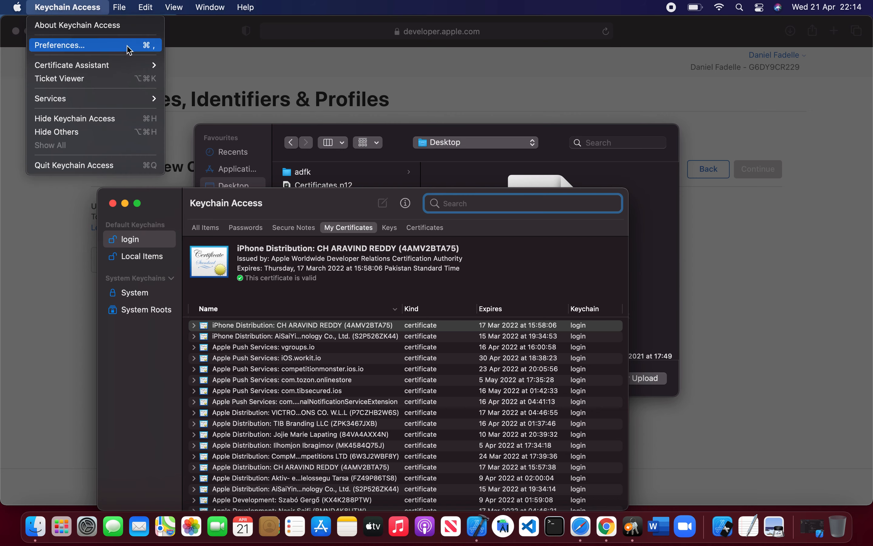
pyautogui.moveTo(144, 67)
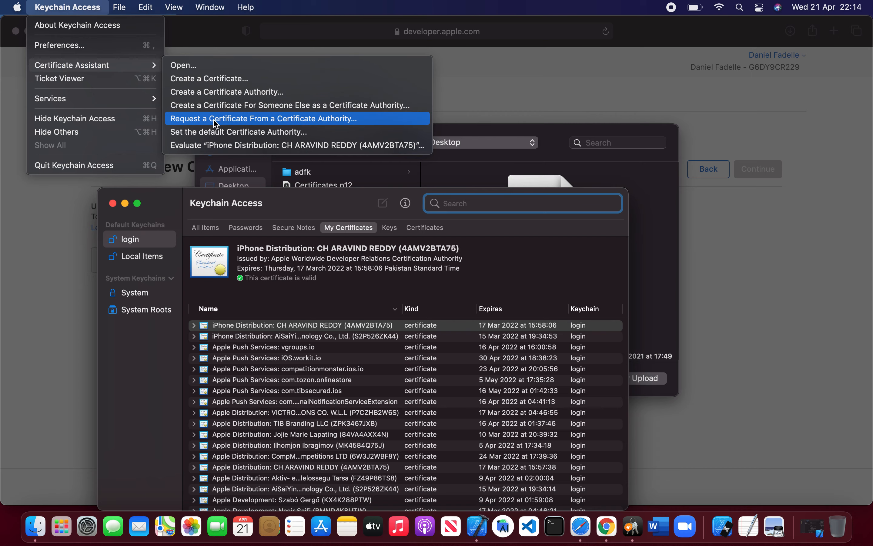
pyautogui.click(230, 125)
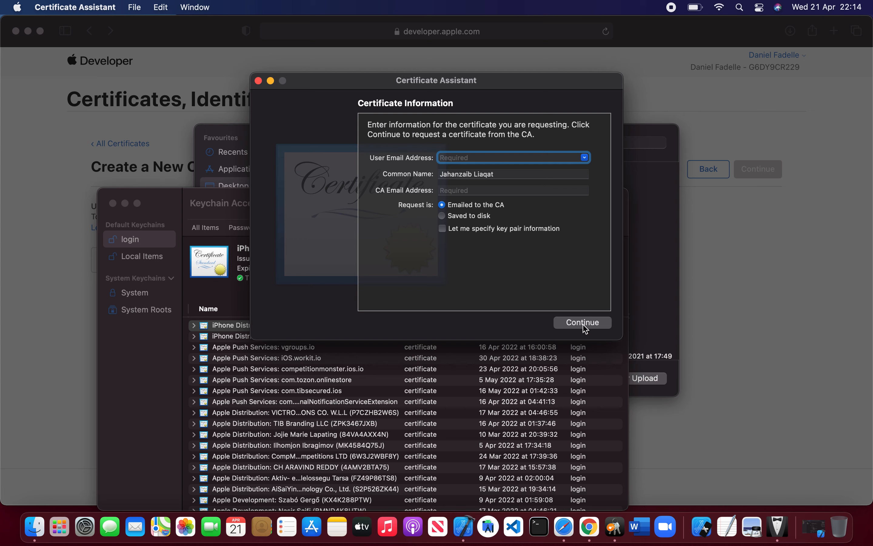
pyautogui.click(258, 80)
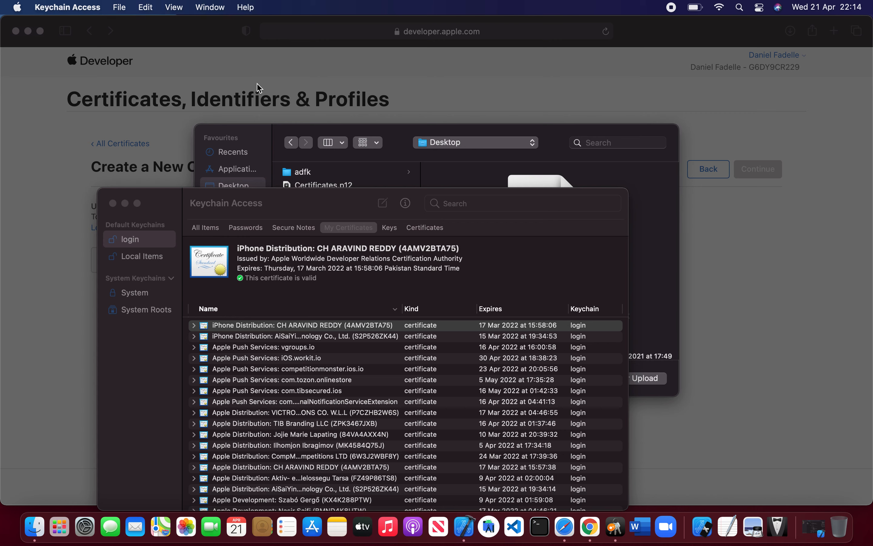
pyautogui.click(113, 203)
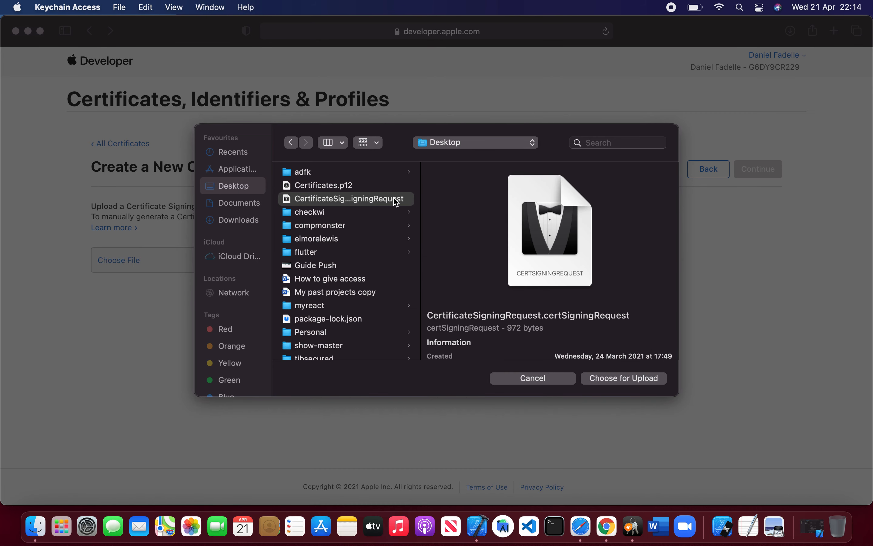
# Step: Upload the selected signing request, continue, and download the new distribution certificate
pyautogui.click(623, 382)
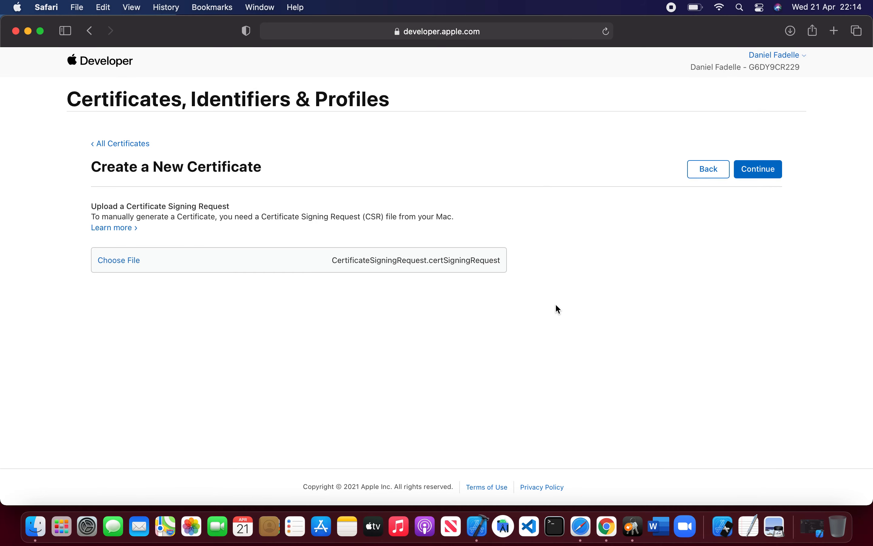
pyautogui.click(751, 178)
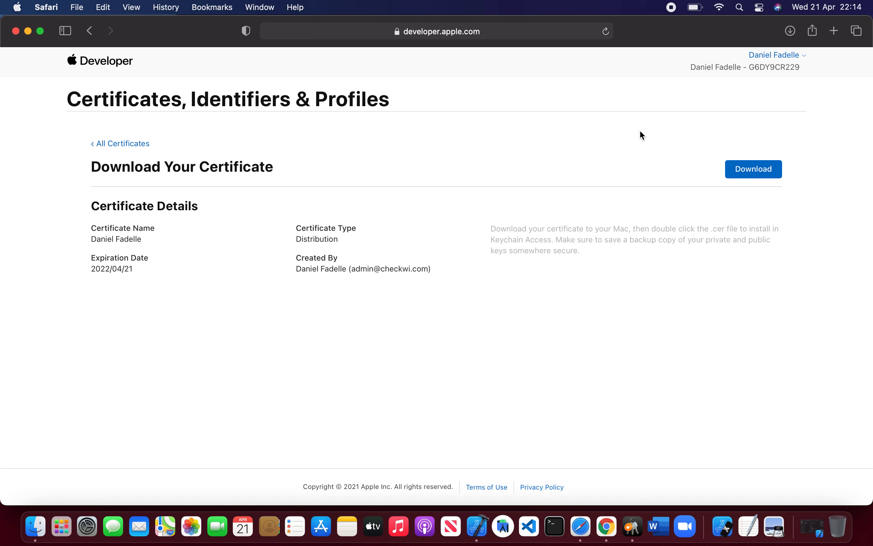
pyautogui.click(740, 177)
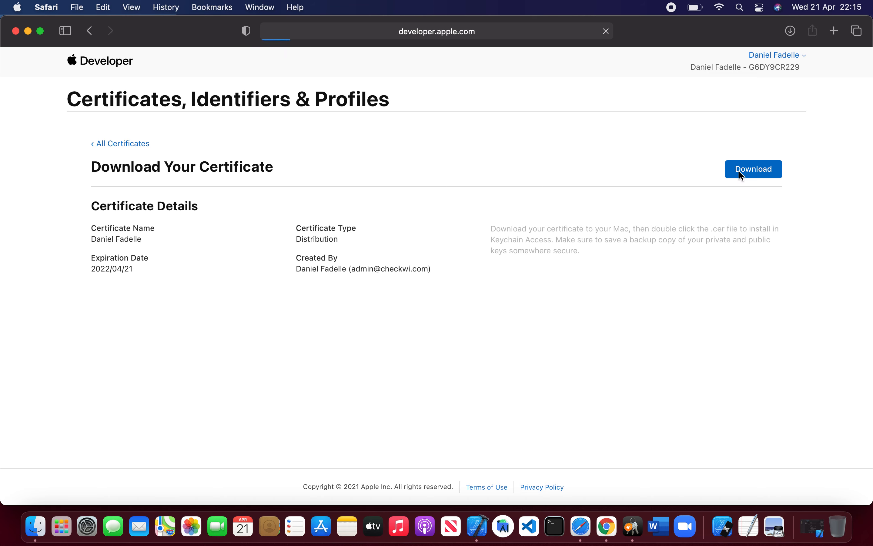
# Step: Open the Downloads folder and install distribution.cer into the keychain
pyautogui.click(52, 523)
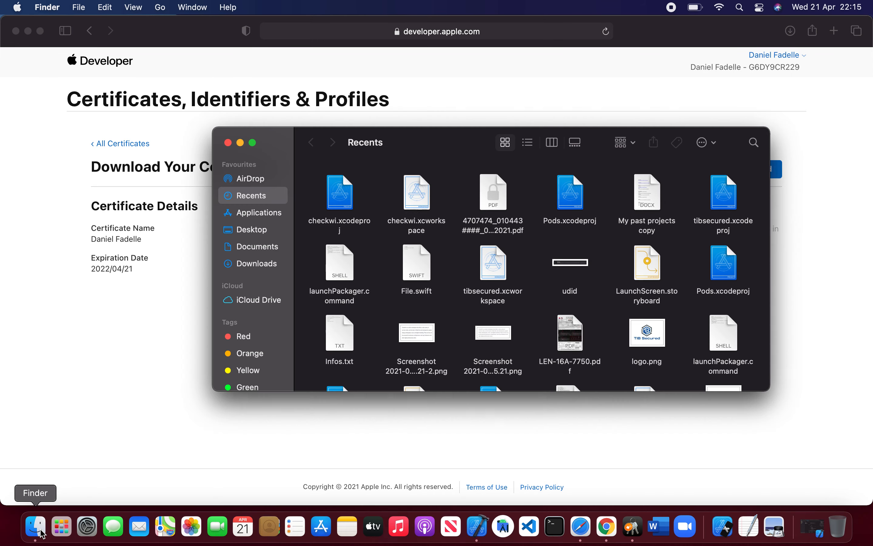
pyautogui.click(258, 264)
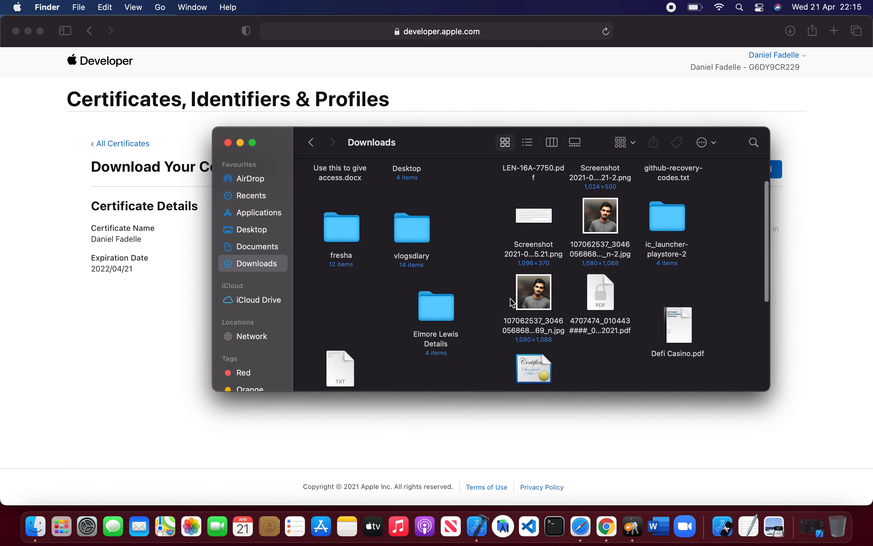
pyautogui.scroll(-5, 512, 303)
pyautogui.scroll(2, 512, 303)
pyautogui.scroll(-3, 516, 305)
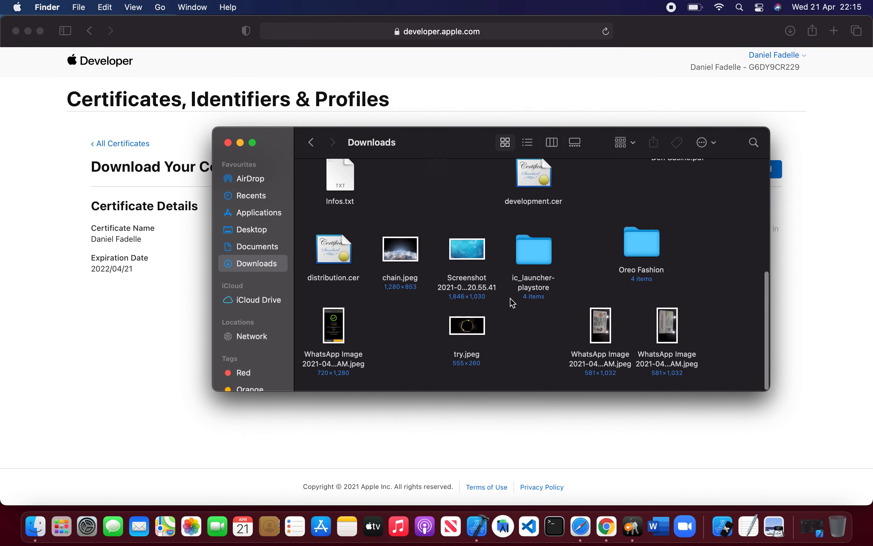
pyautogui.doubleClick(334, 255)
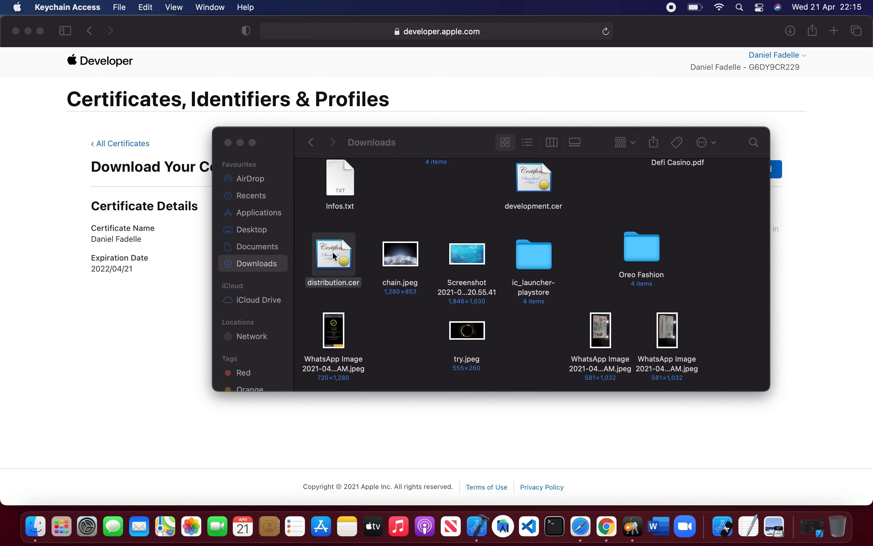
# Step: Check the installed distribution certificate in Keychain Access, then close the Keychain Access and Finder windows
pyautogui.click(632, 527)
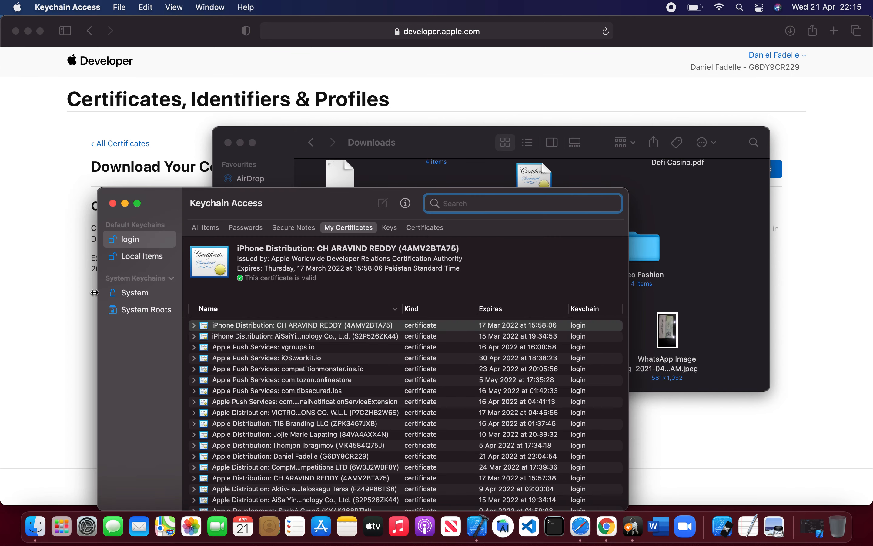
pyautogui.click(112, 203)
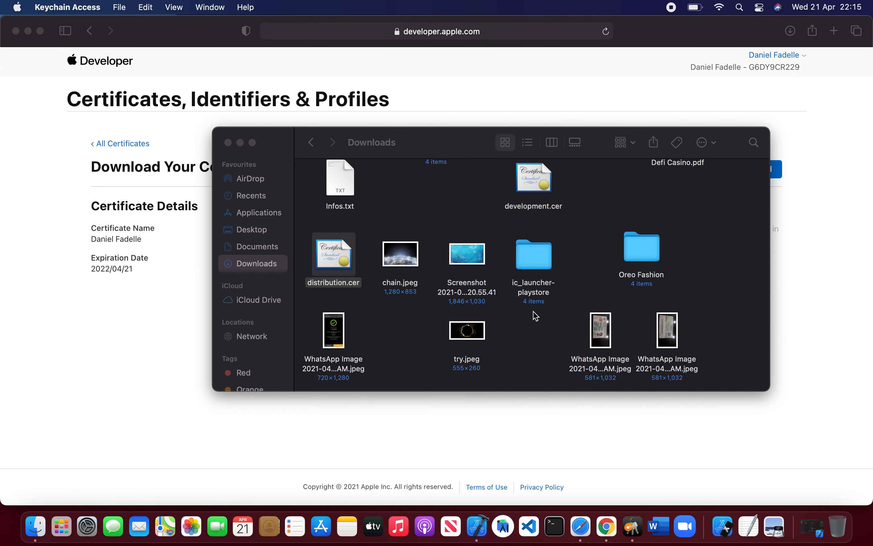
pyautogui.click(401, 229)
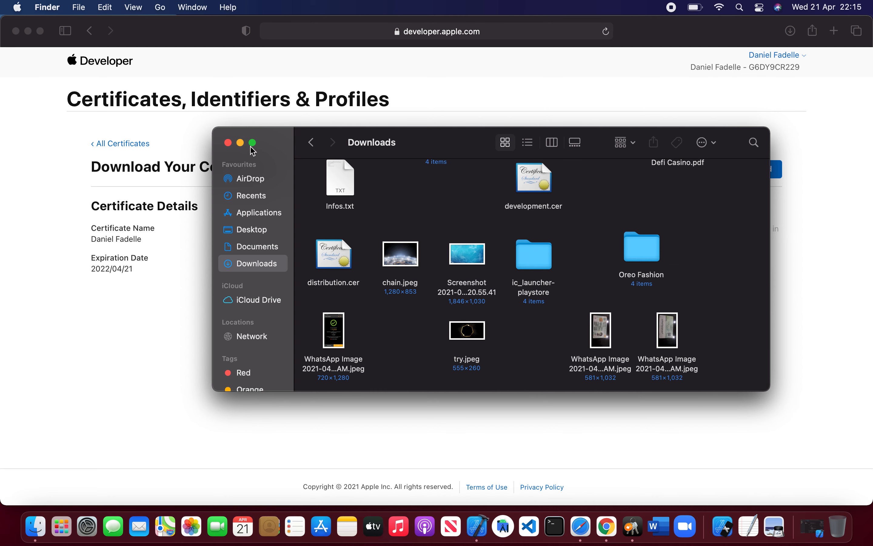
pyautogui.click(228, 143)
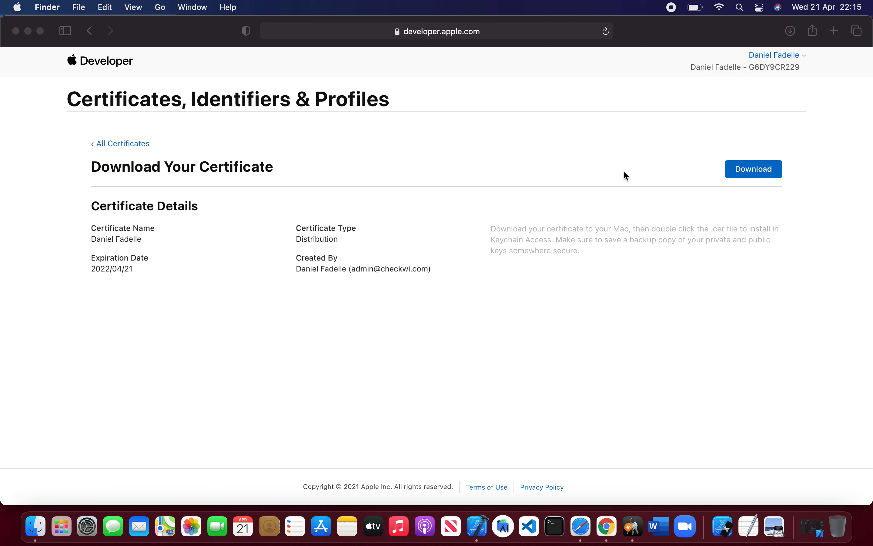
# Step: Start a new Apple Push Notification service SSL (Sandbox & Production) certificate and begin registering an App ID for it
pyautogui.click(125, 144)
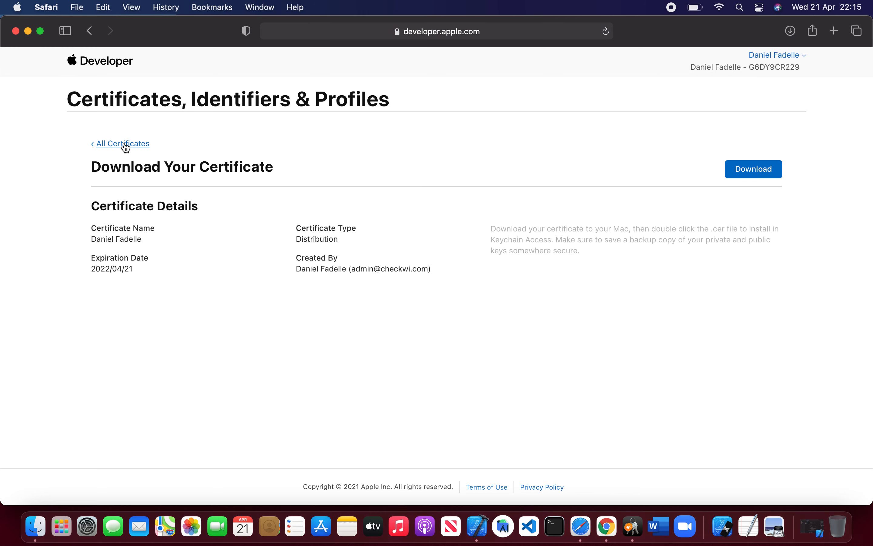
pyautogui.click(125, 144)
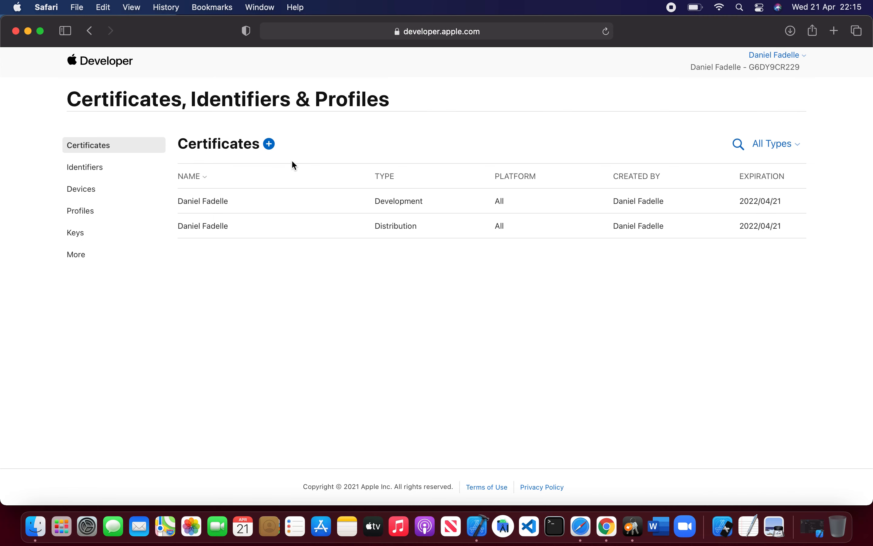
pyautogui.click(269, 144)
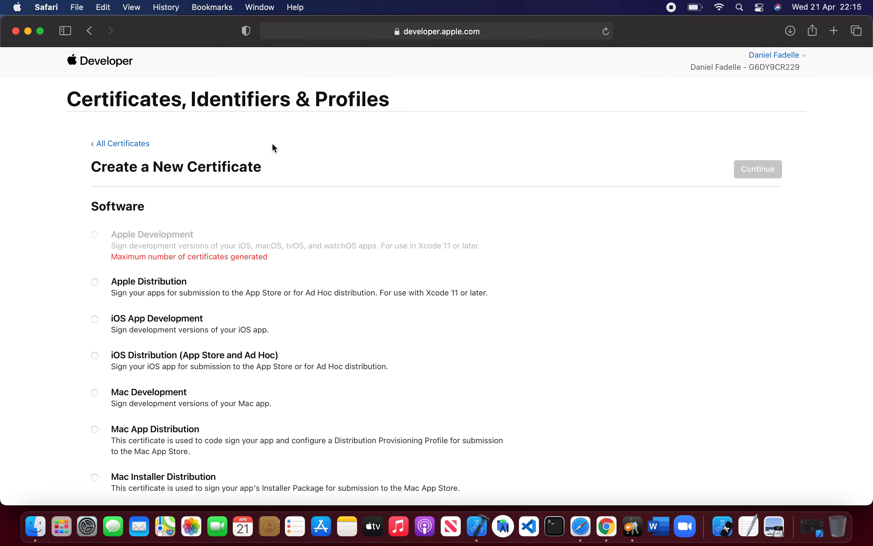
pyautogui.scroll(-10, 155, 364)
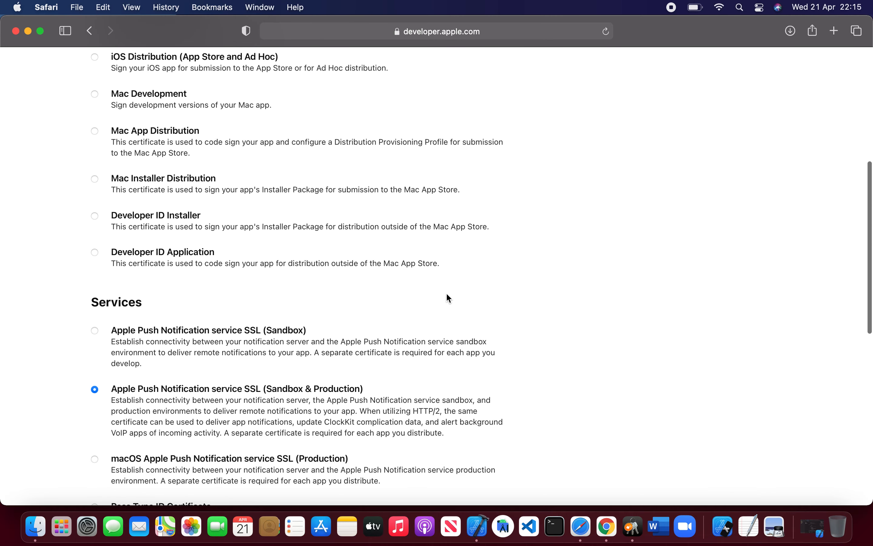
pyautogui.scroll(10, 469, 284)
pyautogui.click(759, 170)
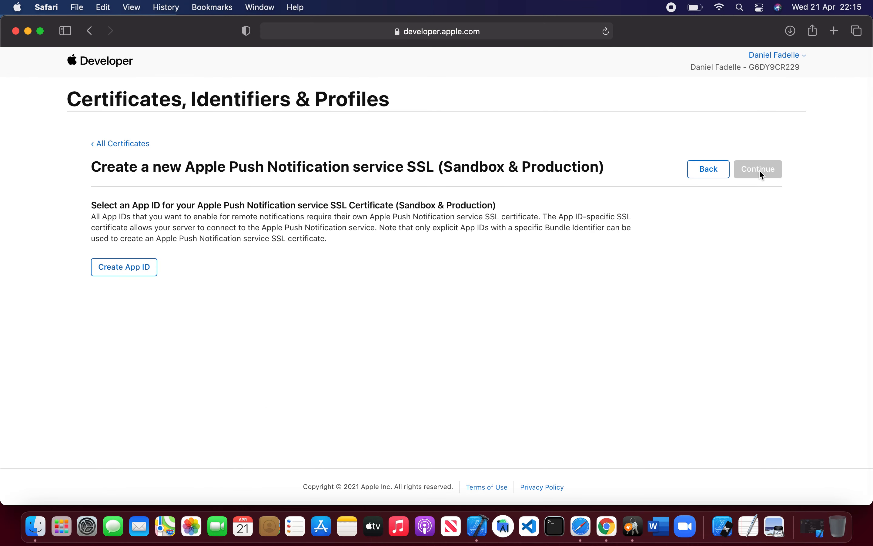
pyautogui.click(140, 275)
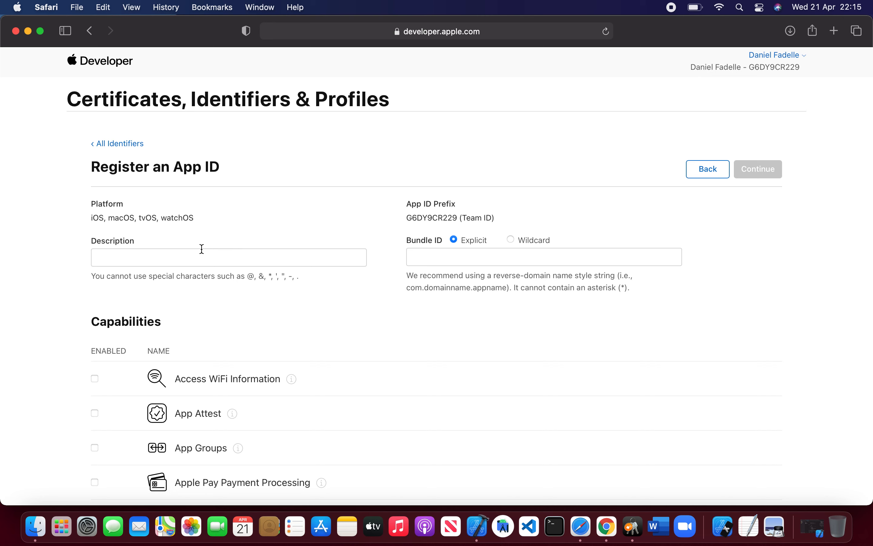
# Step: Enter chekwi as the App ID description
pyautogui.click(193, 256)
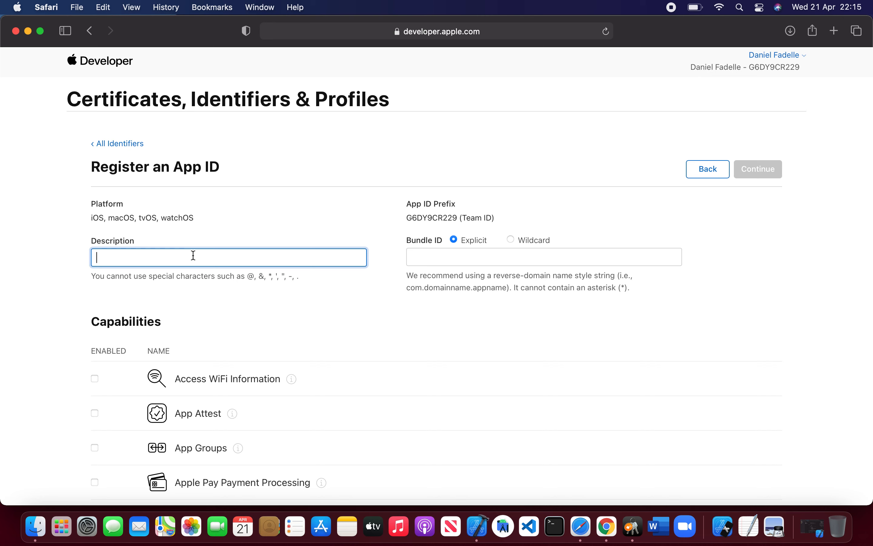
pyautogui.write('Chekwi')
pyautogui.press('super+a')
# Step: Set the explicit bundle ID to com.chekwi.ios, continue, and register the App ID
pyautogui.click(426, 258)
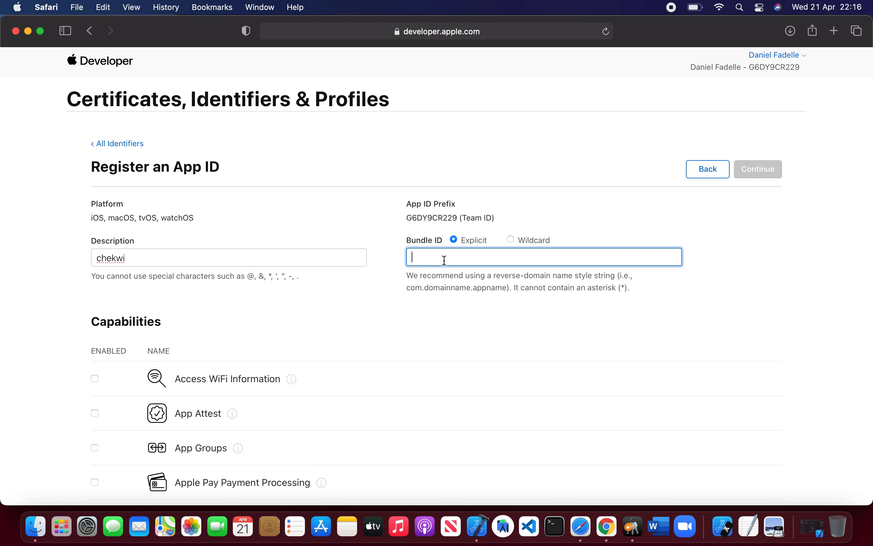
pyautogui.write('com.chekwi')
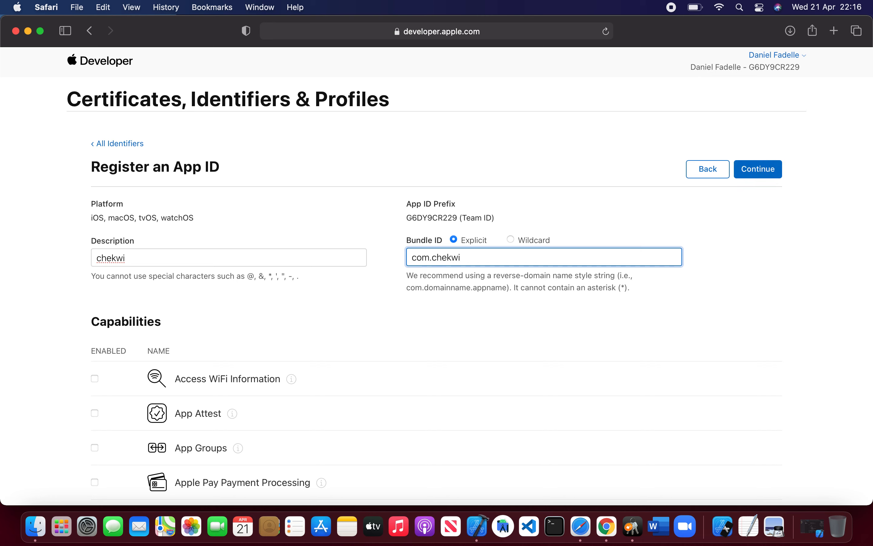
pyautogui.write('.ios')
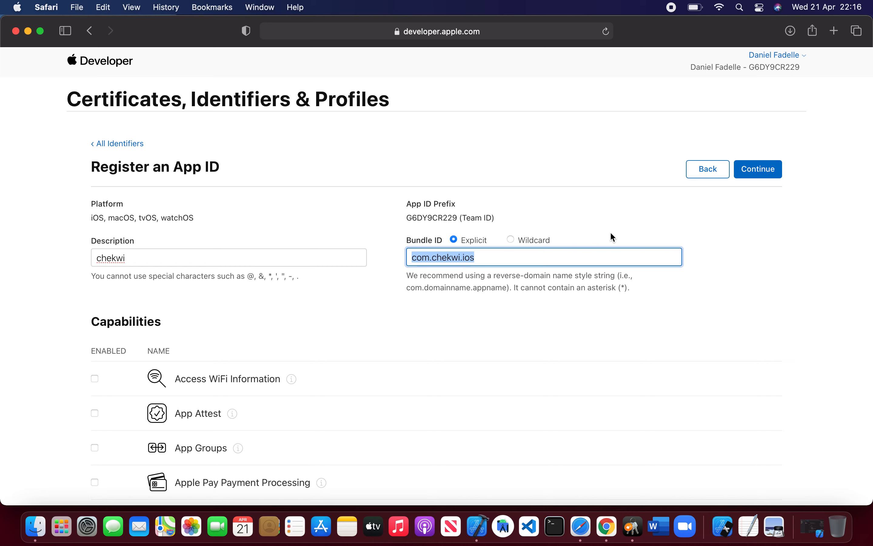
pyautogui.click(671, 205)
pyautogui.click(762, 178)
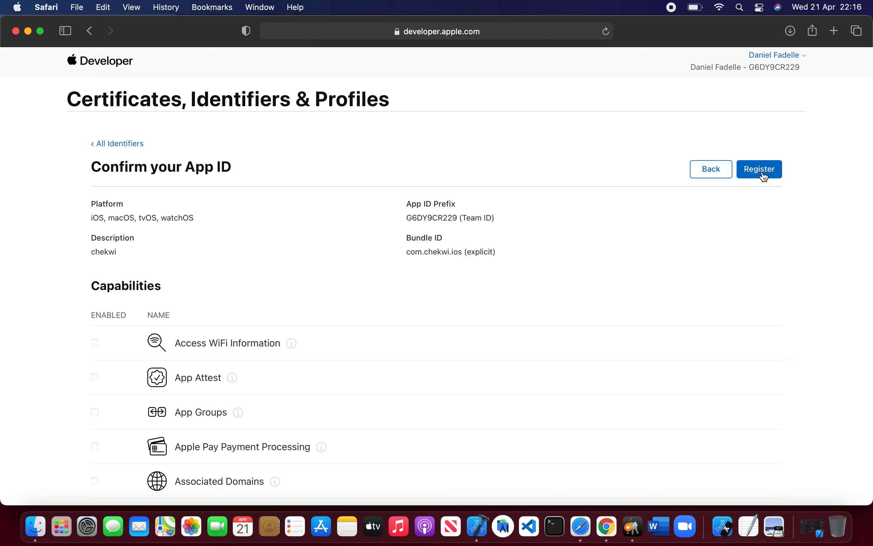
pyautogui.click(763, 178)
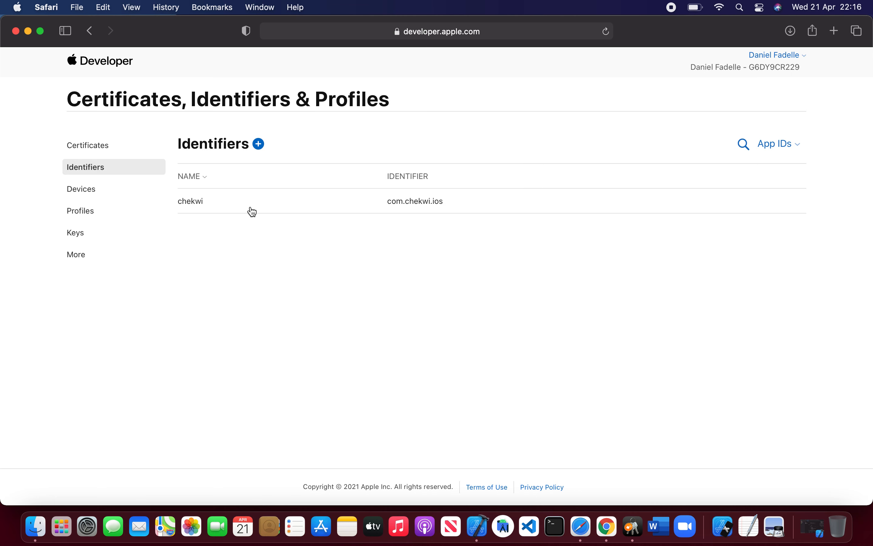
# Step: Start registering a new device in the Devices section and name it iPhone
pyautogui.click(96, 192)
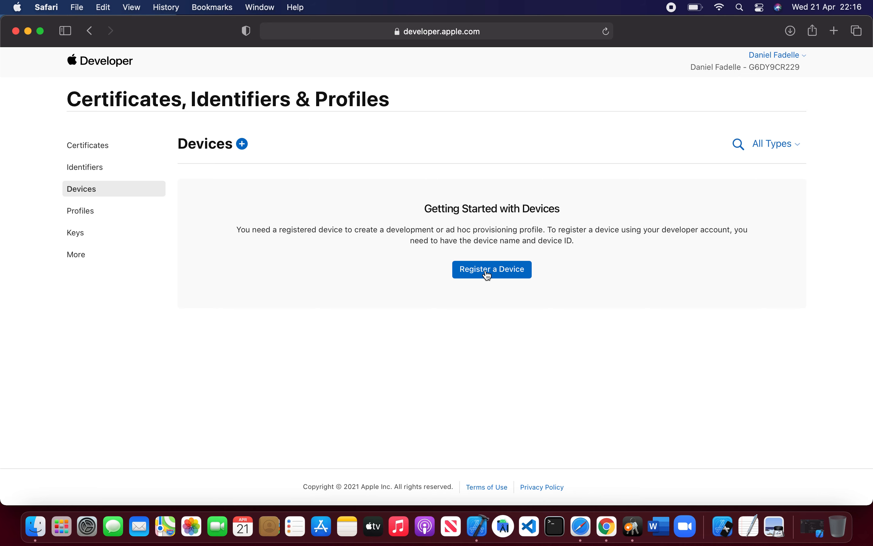
pyautogui.click(488, 274)
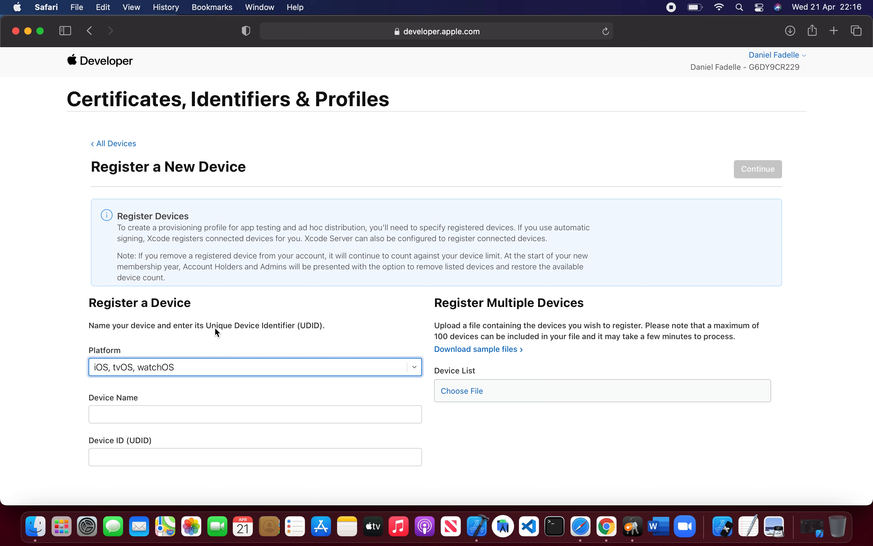
pyautogui.scroll(-3, 226, 384)
pyautogui.rightClick(227, 384)
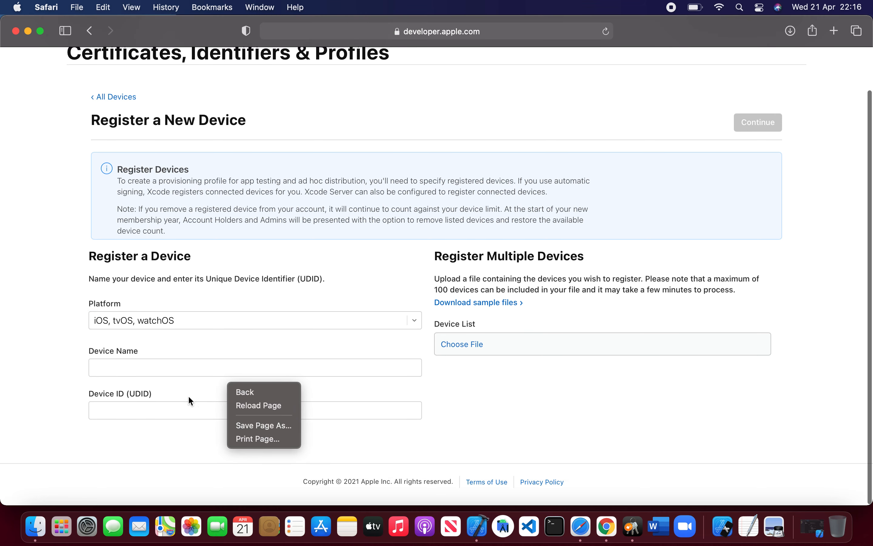
pyautogui.click(119, 369)
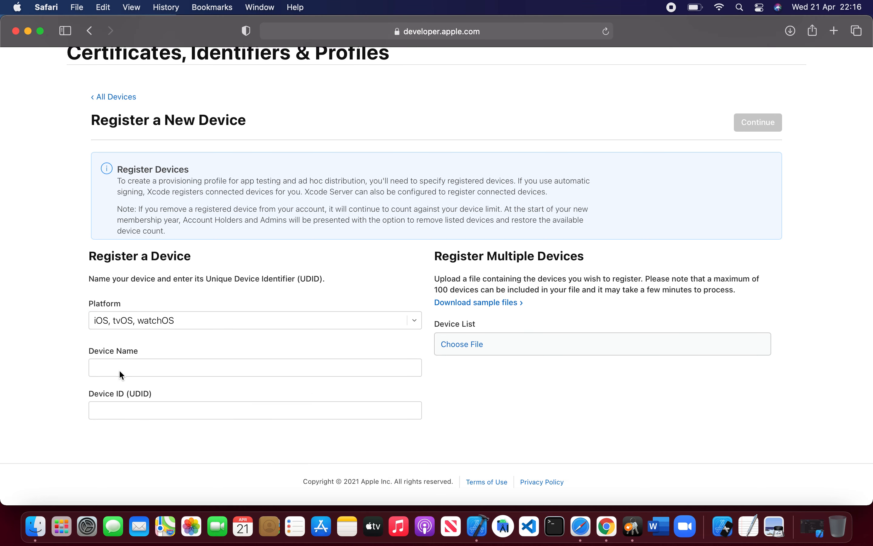
pyautogui.click(119, 369)
pyautogui.write('iphone')
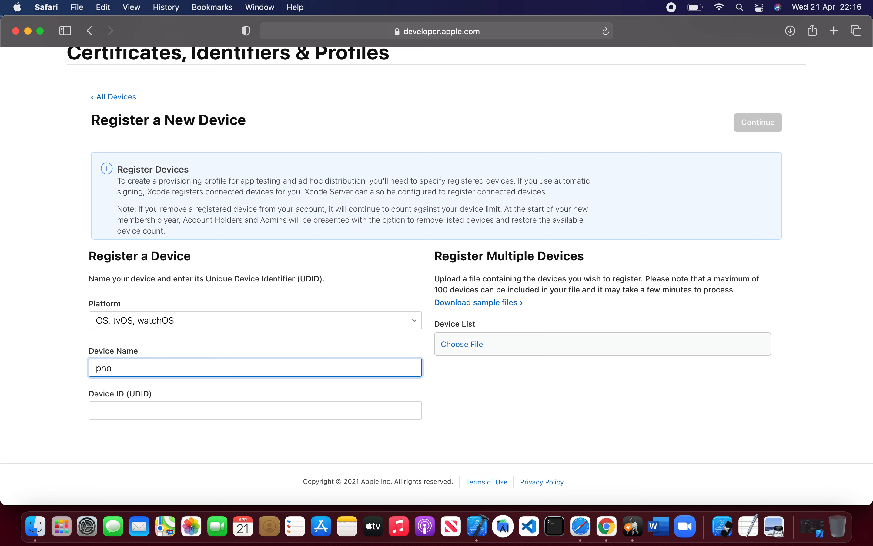
# Step: Open the udid file in the Reactnative folder inside Downloads to view the iPhone's device identifier
pyautogui.click(112, 406)
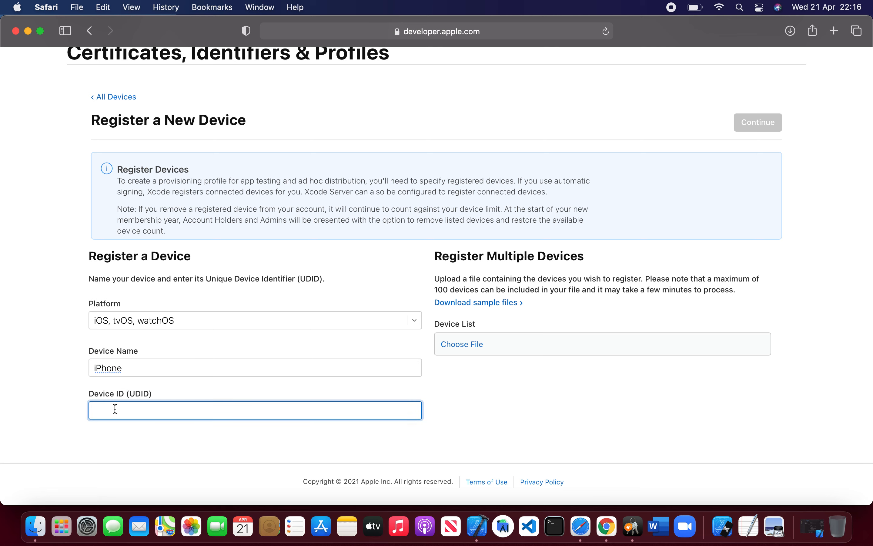
pyautogui.click(36, 526)
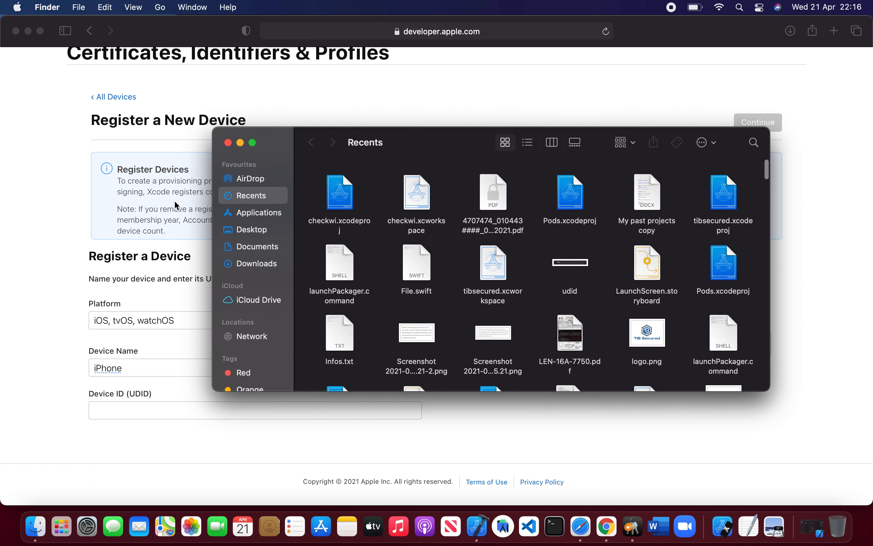
pyautogui.click(264, 234)
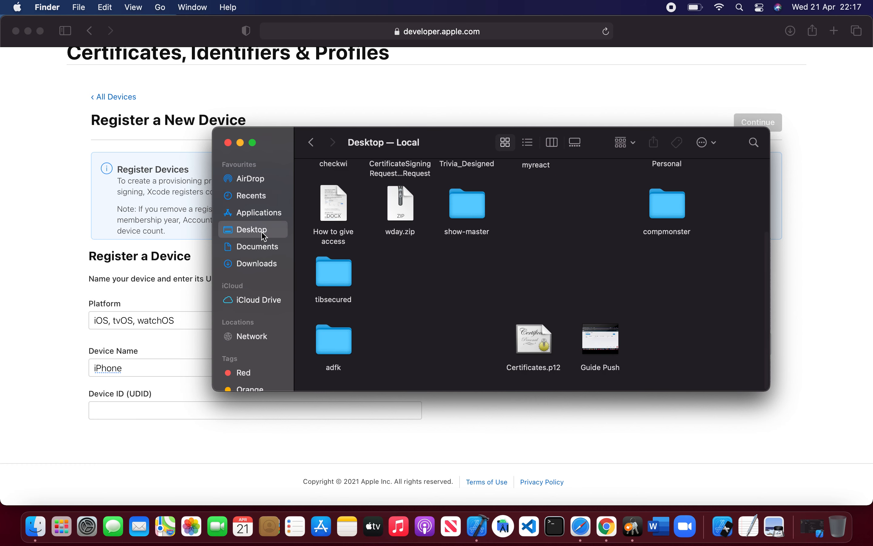
pyautogui.scroll(5, 350, 255)
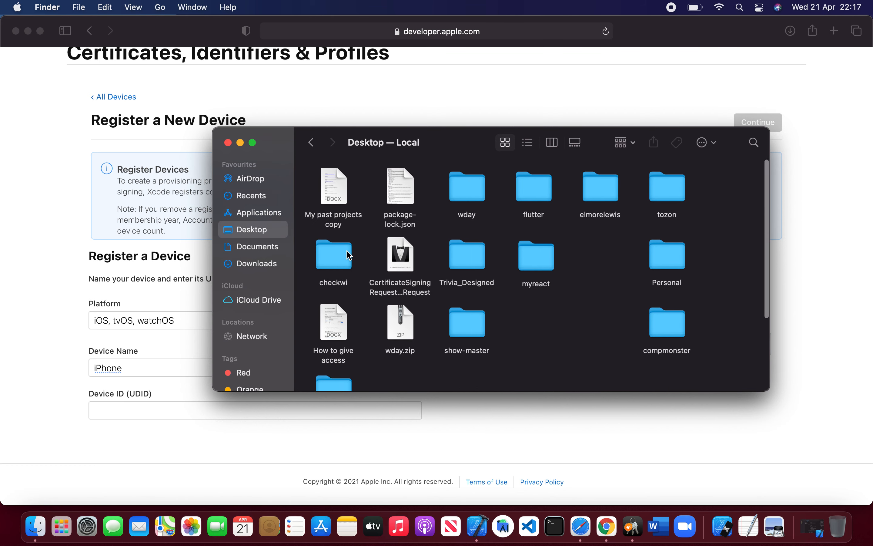
pyautogui.click(266, 269)
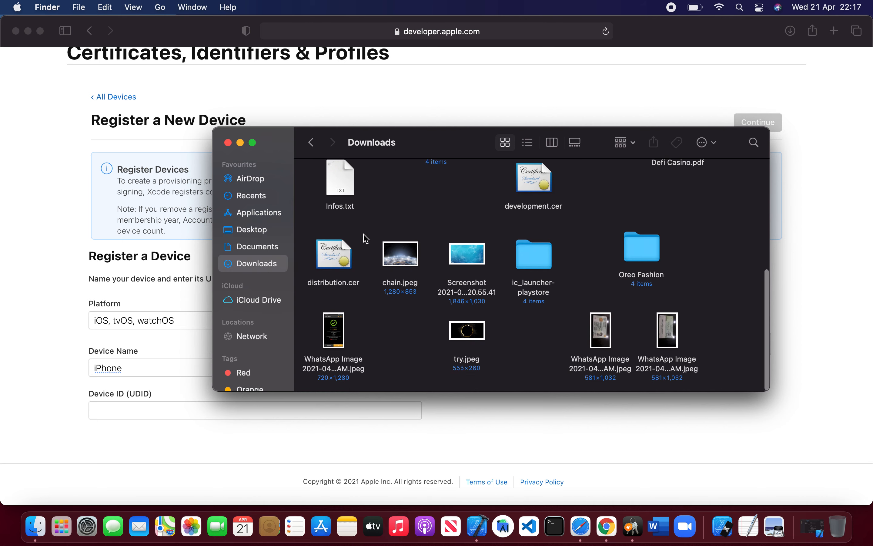
pyautogui.scroll(5, 365, 238)
pyautogui.scroll(3, 365, 237)
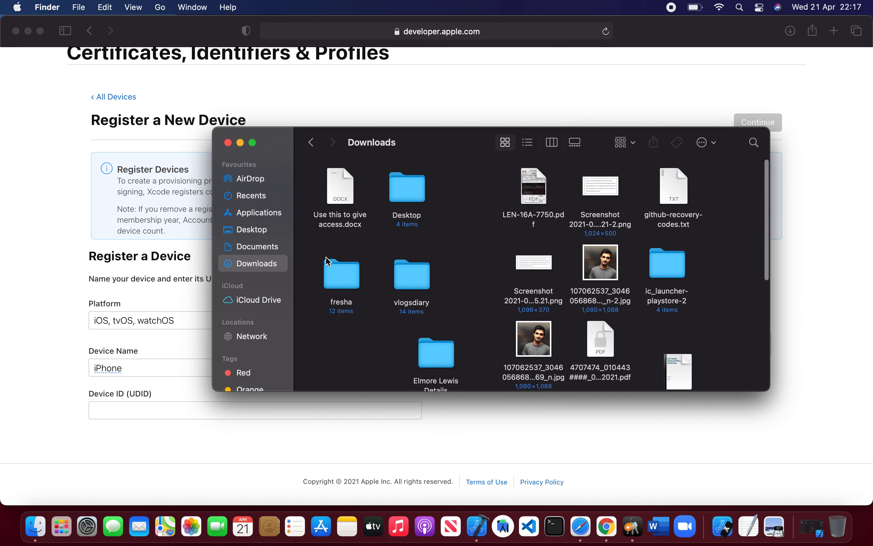
pyautogui.doubleClick(410, 186)
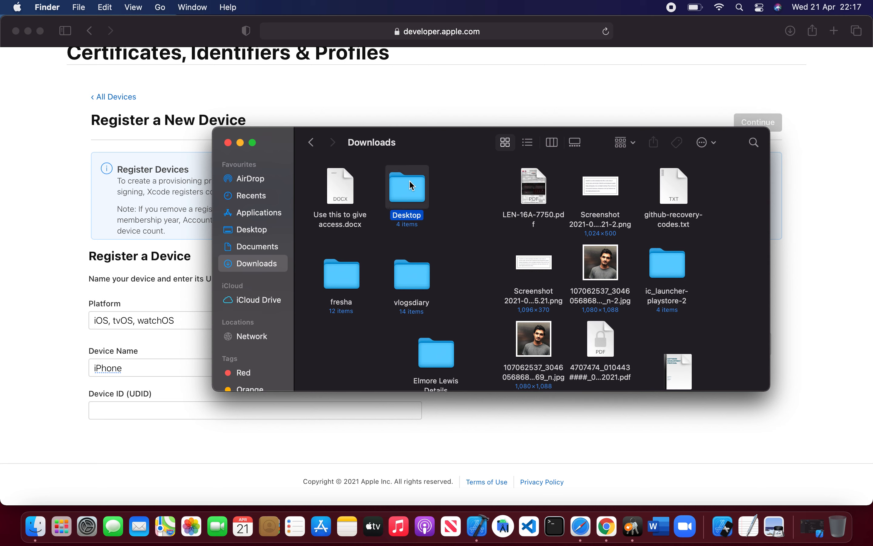
pyautogui.click(334, 194)
pyautogui.doubleClick(333, 194)
pyautogui.doubleClick(331, 189)
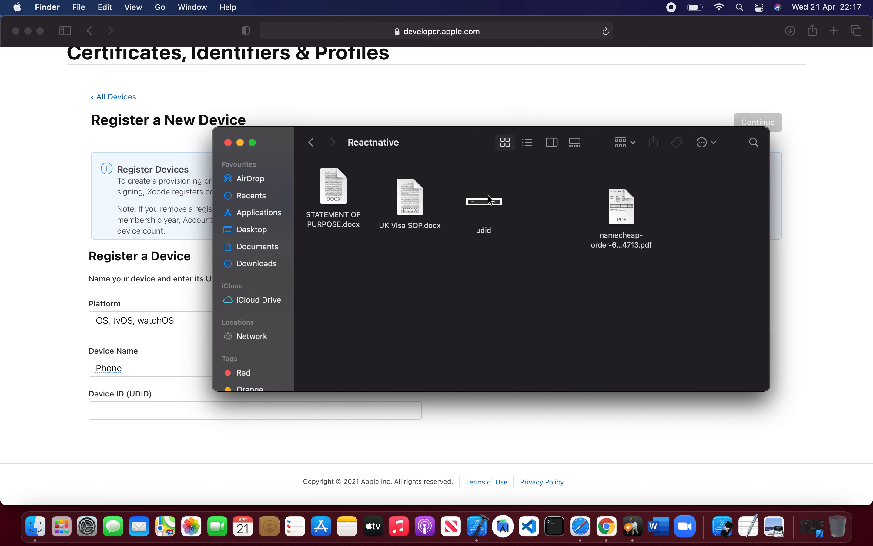
pyautogui.click(487, 208)
pyautogui.doubleClick(486, 208)
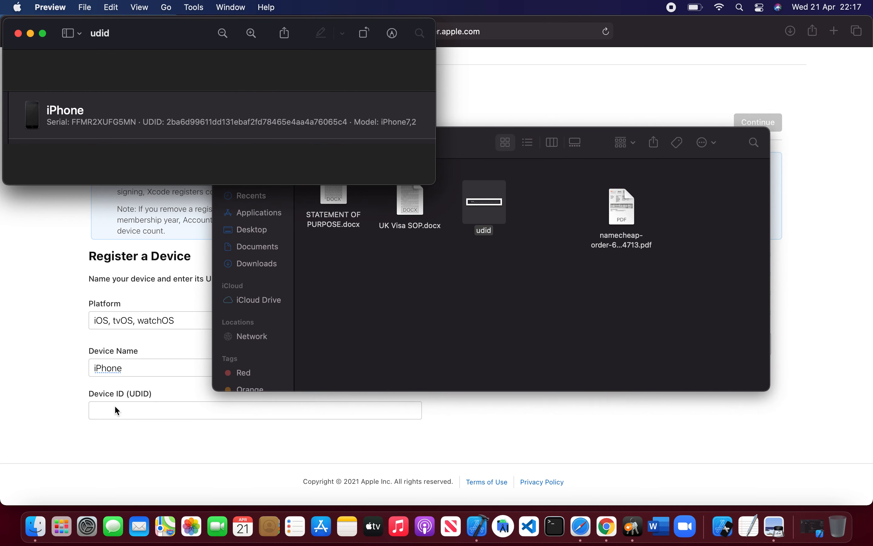
# Step: Enter the iPhone's UDID from the udid file into the Device ID field, copying it piece by piece
pyautogui.click(119, 411)
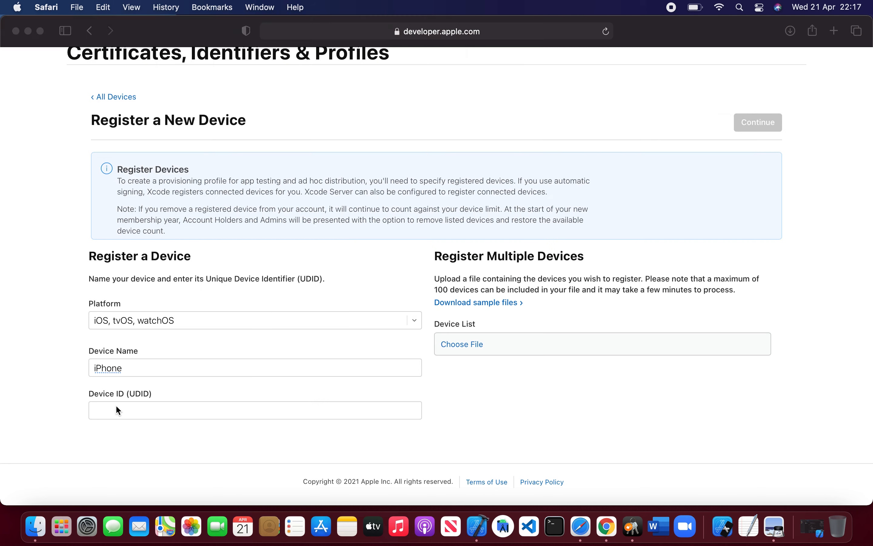
pyautogui.write('2ba')
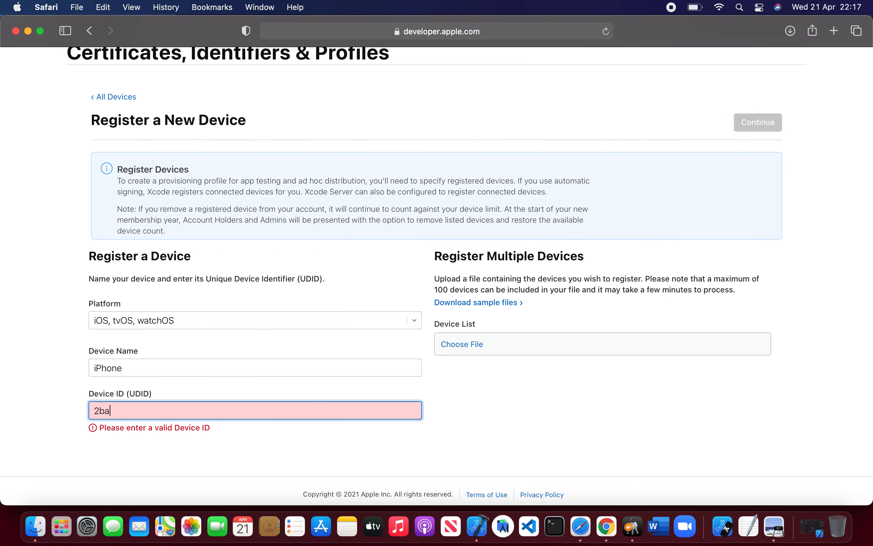
pyautogui.press('super+Tab')
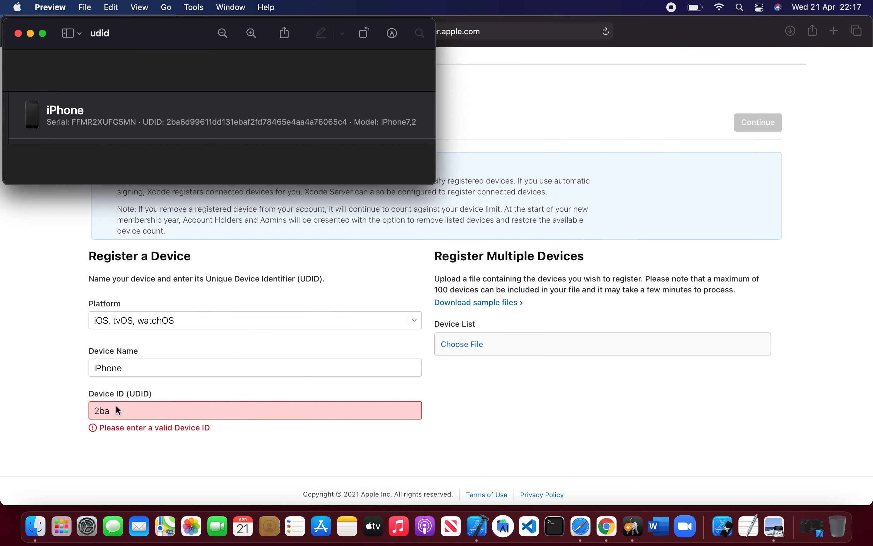
pyautogui.press('super+Tab')
pyautogui.write('6d')
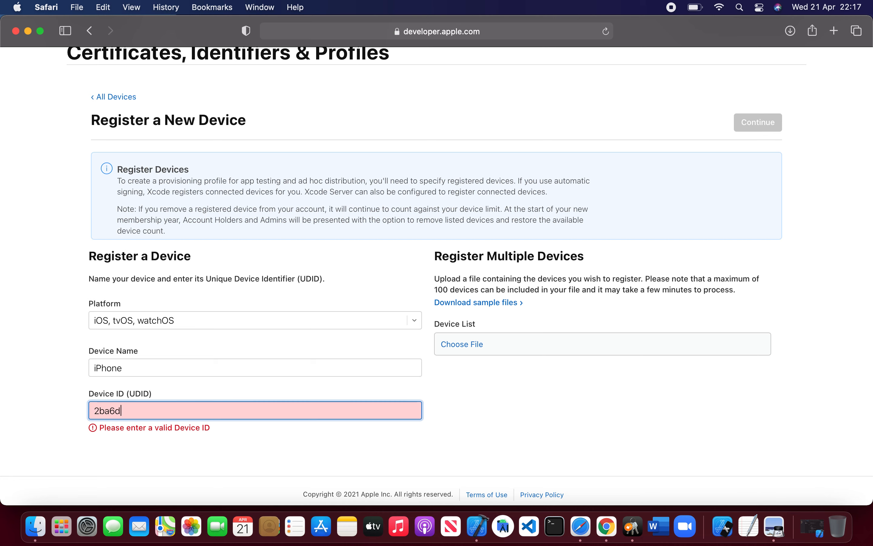
pyautogui.press('super+Tab')
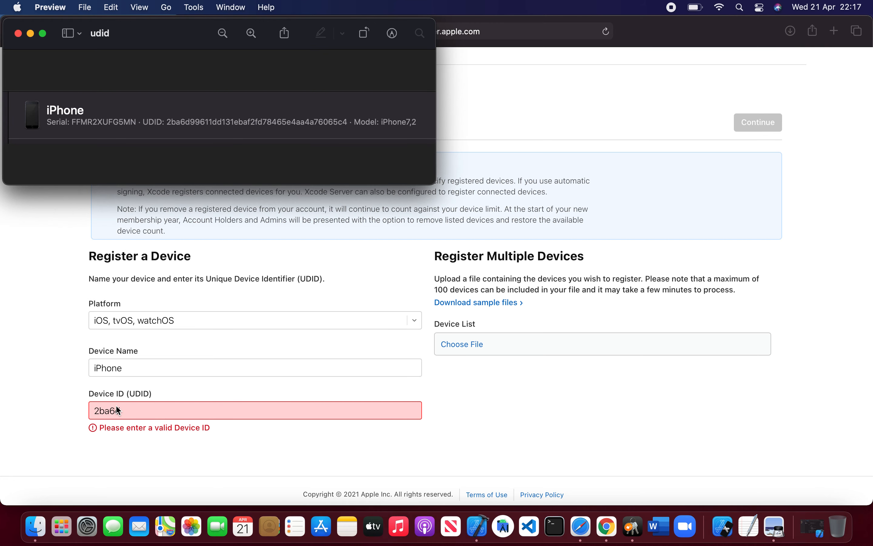
pyautogui.press('super+Tab')
pyautogui.write('996')
pyautogui.press('super+Tab')
pyautogui.press('super+Tab')
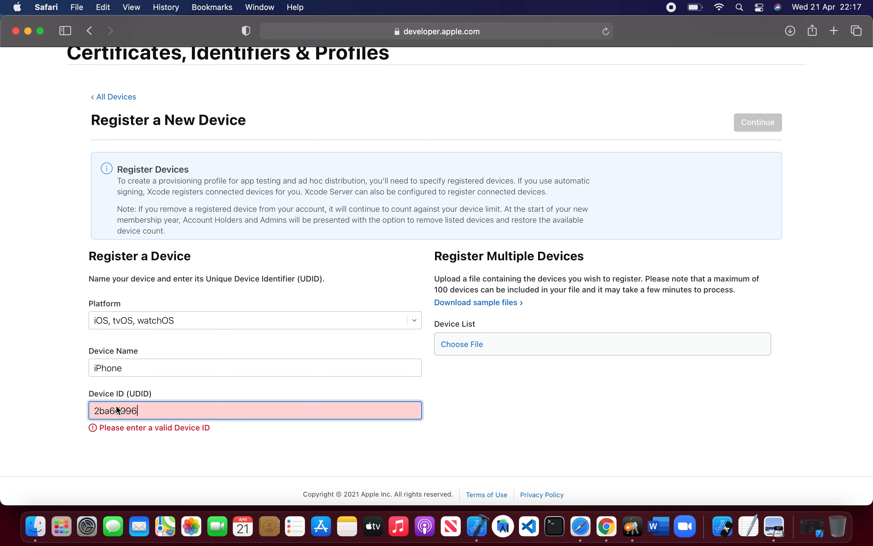
pyautogui.write('11d')
pyautogui.press('super+Tab')
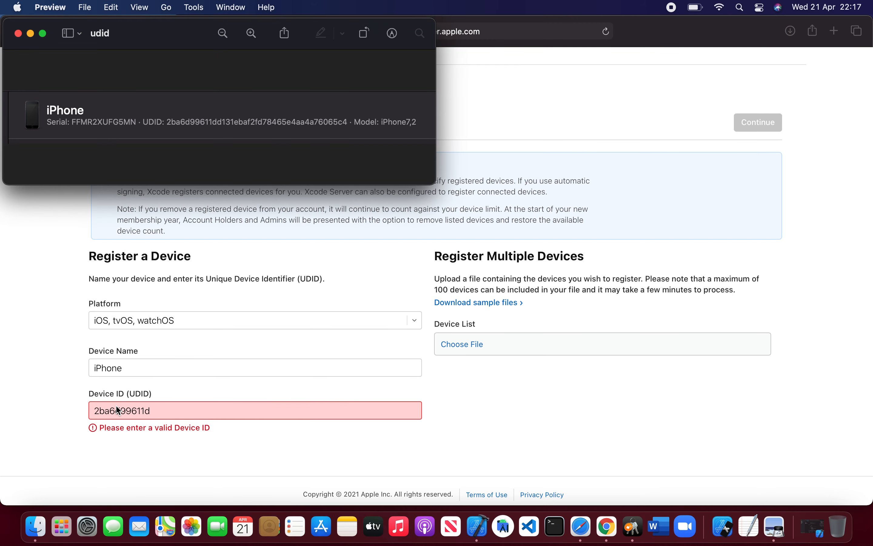
pyautogui.press('super+Tab')
pyautogui.write('d')
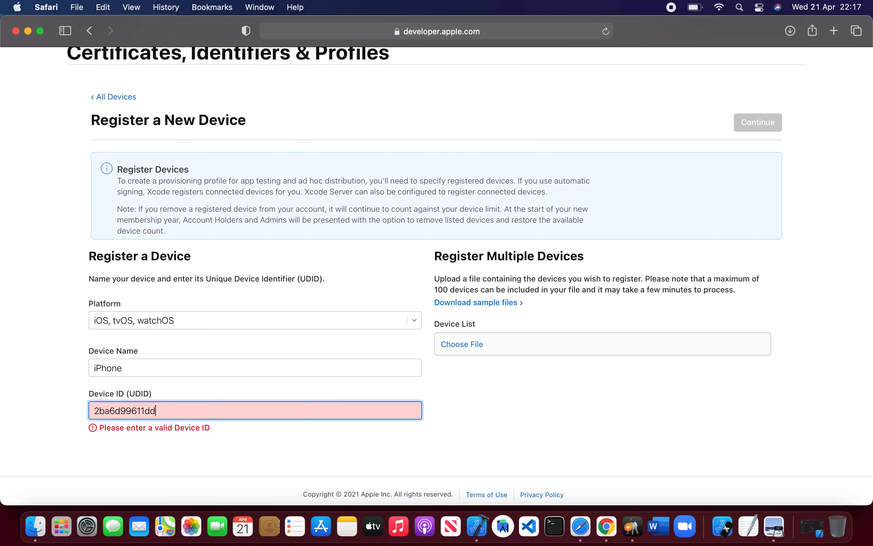
pyautogui.press('super+Tab')
pyautogui.press('super+Tab')
pyautogui.write('131')
pyautogui.press('super+Tab')
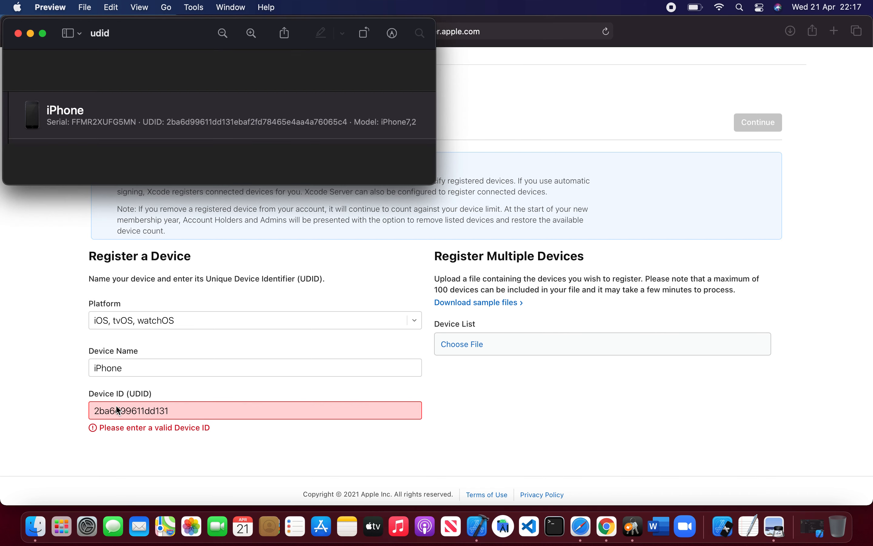
pyautogui.press('super+Tab')
pyautogui.write('eba')
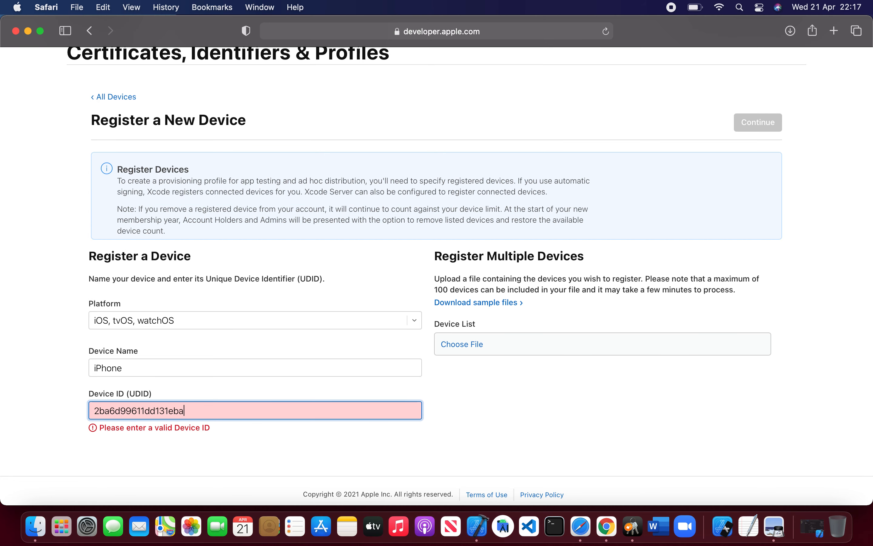
pyautogui.press('super+Tab')
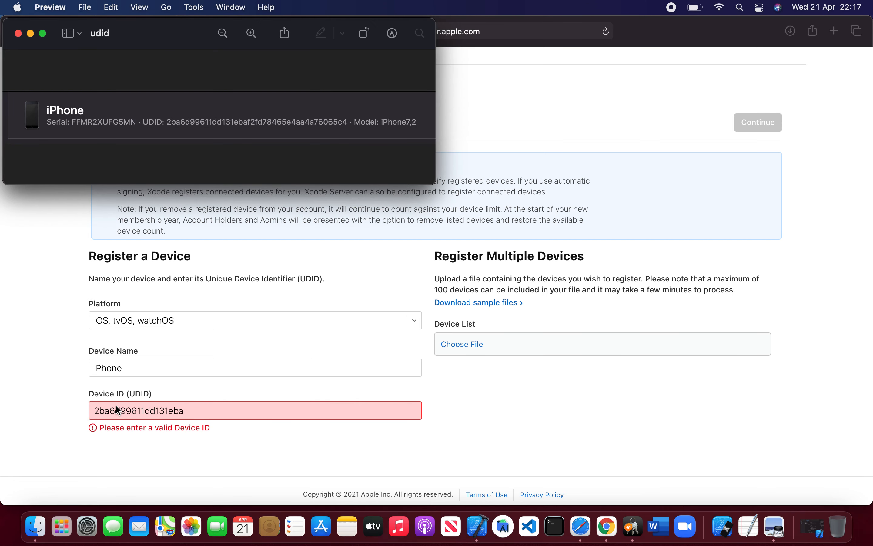
pyautogui.press('super+Tab')
pyautogui.write('f2')
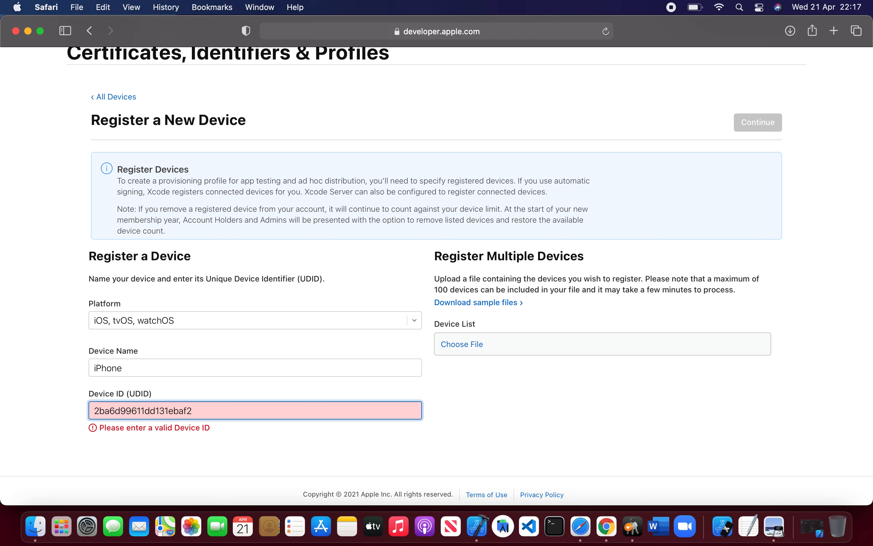
pyautogui.press('super+Tab')
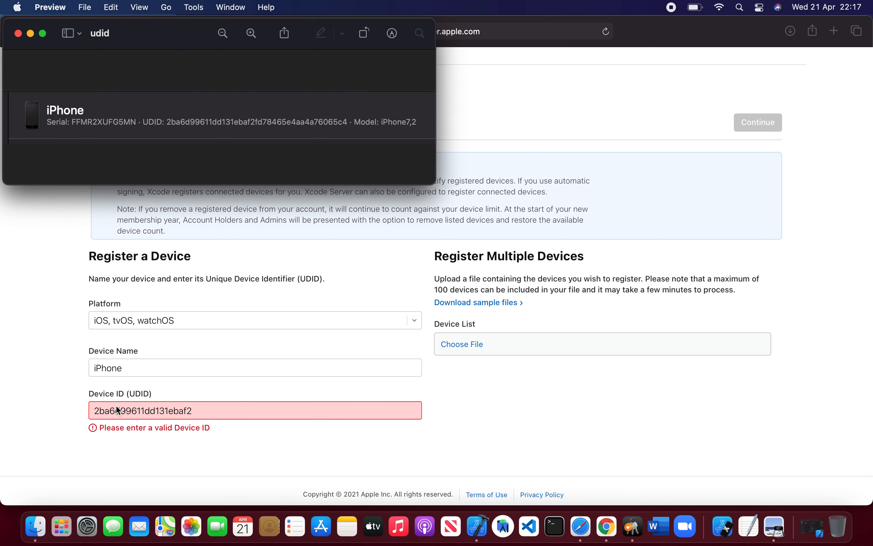
pyautogui.press('super+Tab')
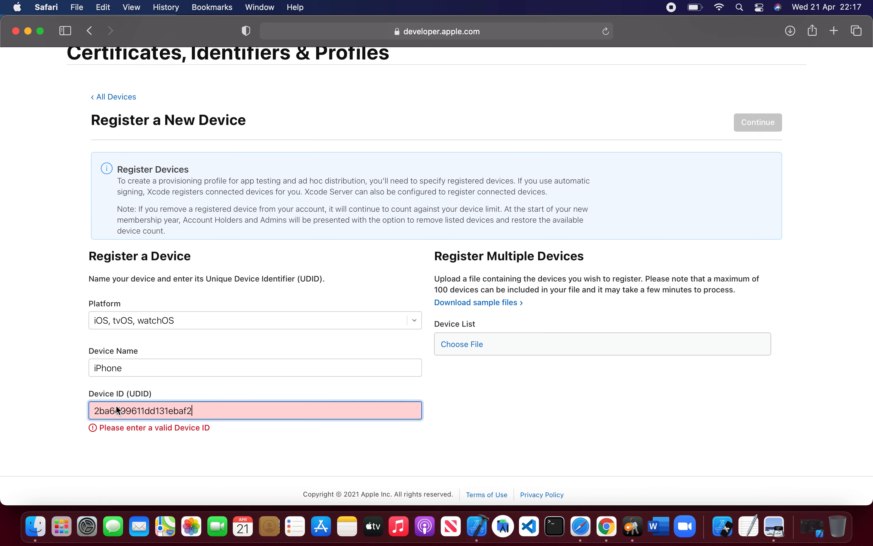
pyautogui.write('fd')
pyautogui.press('super+Tab')
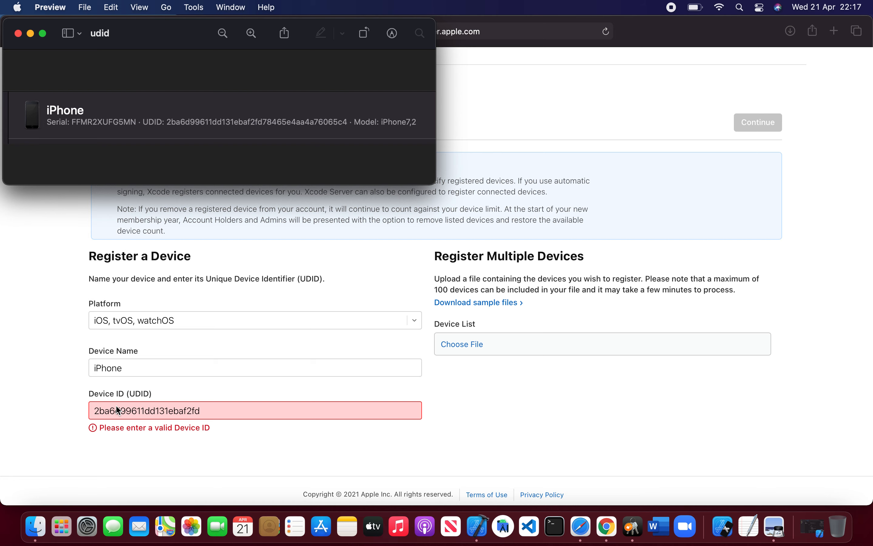
pyautogui.press('super+Tab')
pyautogui.write('78')
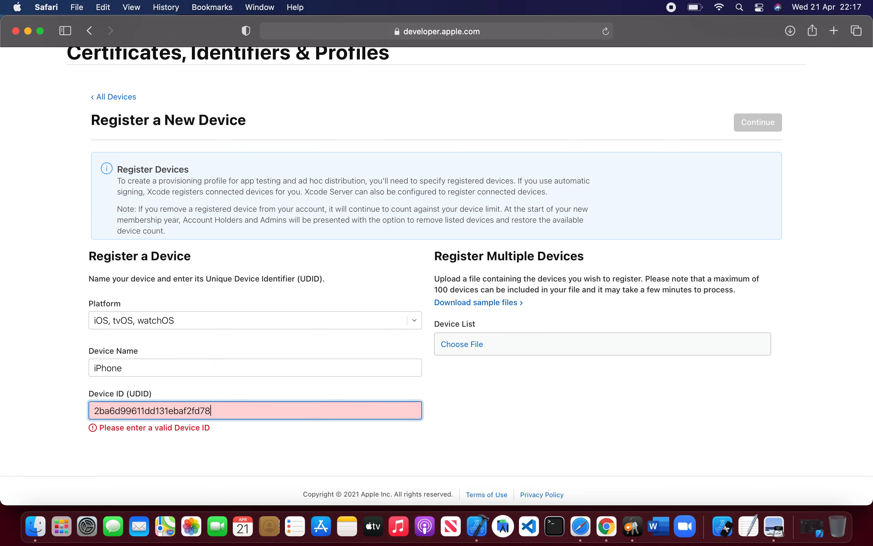
pyautogui.write('46')
pyautogui.press('super+Tab')
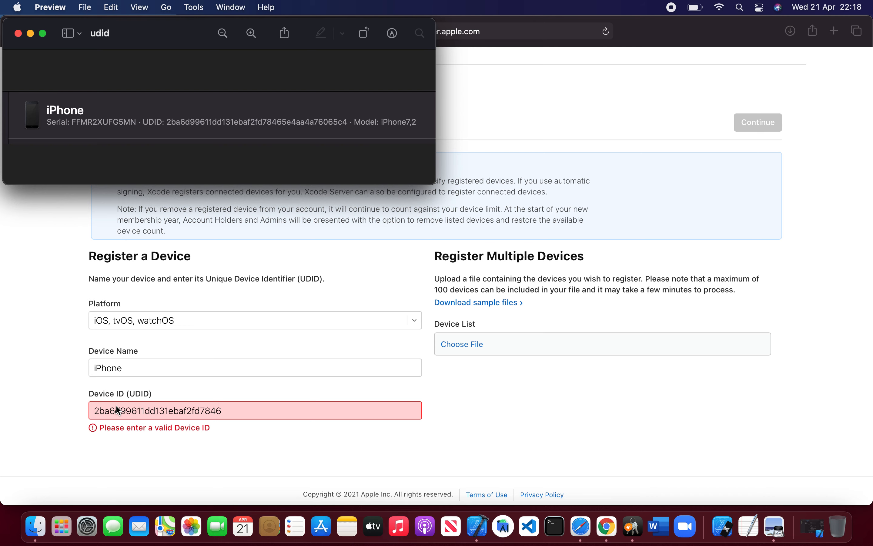
pyautogui.press('super+Tab')
pyautogui.write('5e')
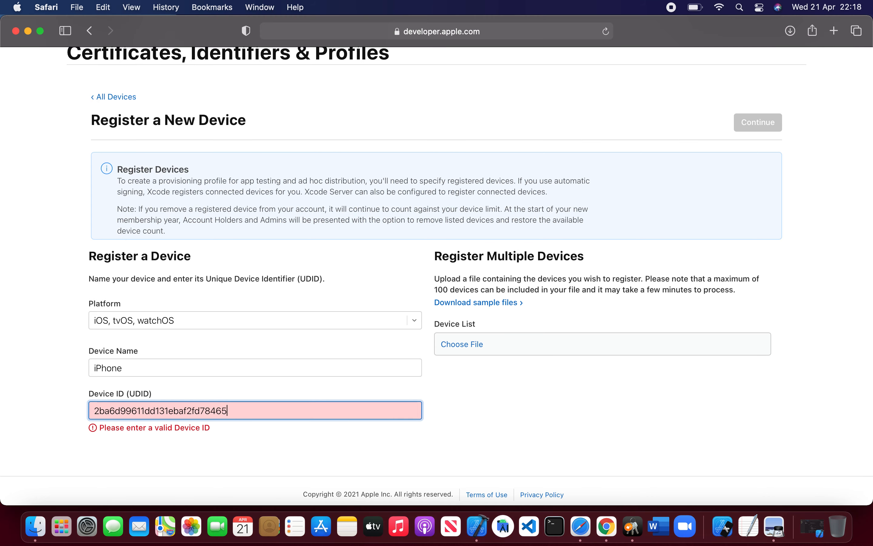
pyautogui.press('super+Tab')
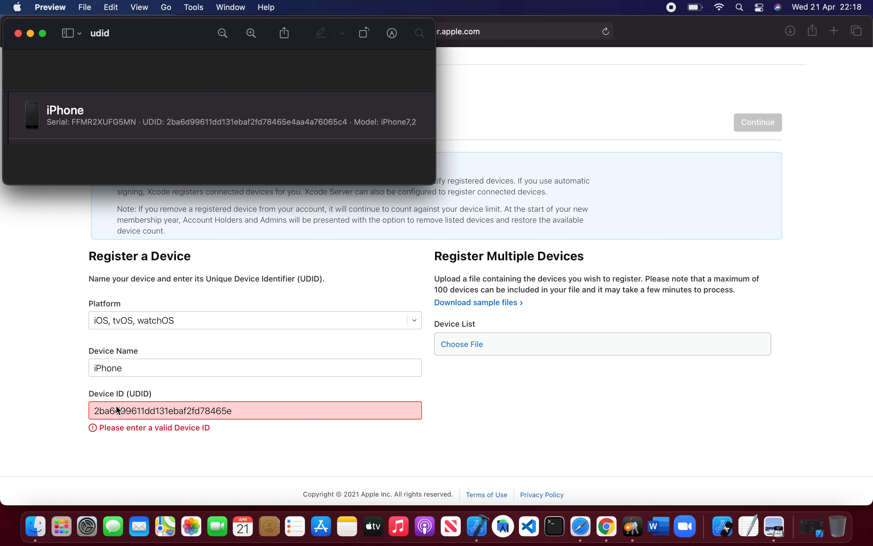
pyautogui.press('super+Tab')
pyautogui.write('4aa')
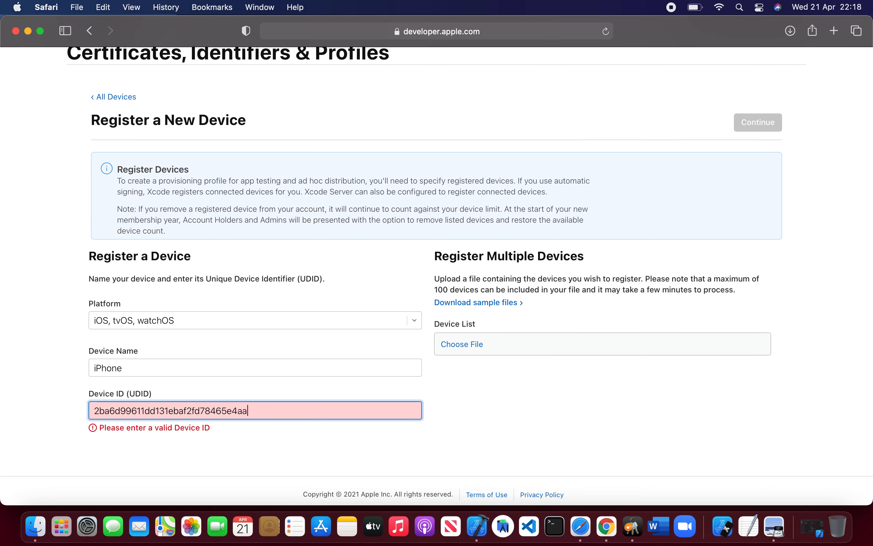
pyautogui.press('super+Tab')
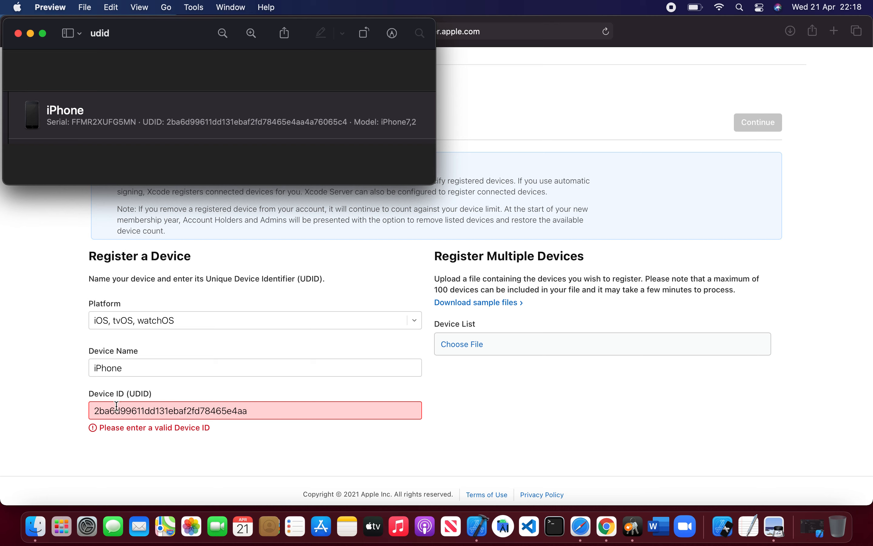
pyautogui.press('super+Tab')
pyautogui.write('4a')
pyautogui.press('super+Tab')
pyautogui.press('super+Tab')
pyautogui.write('76')
pyautogui.press('super+Tab')
pyautogui.press('super+Tab')
pyautogui.write('06')
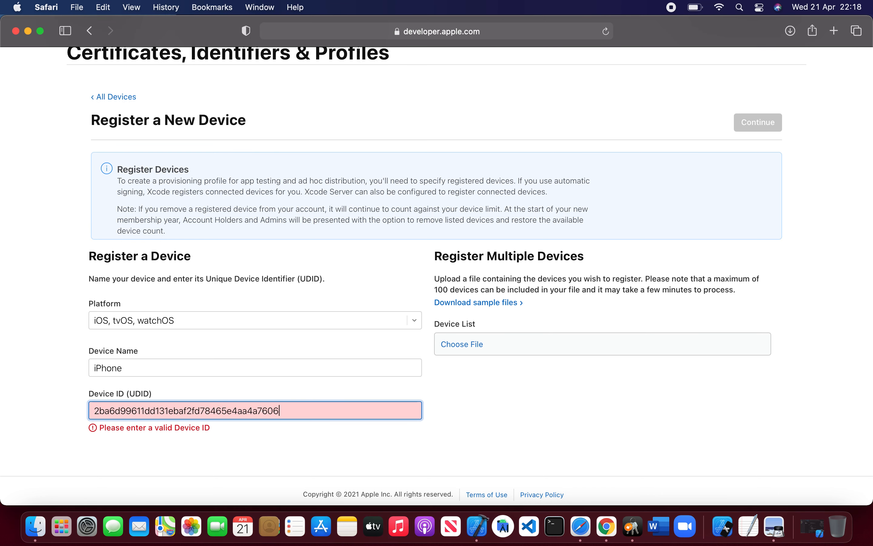
pyautogui.press('super+Tab')
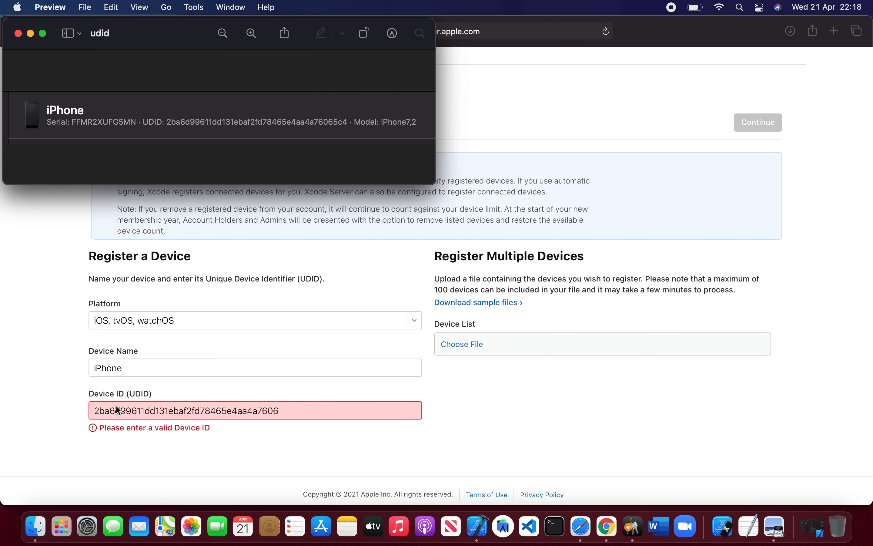
pyautogui.press('super+Tab')
pyautogui.write('5c')
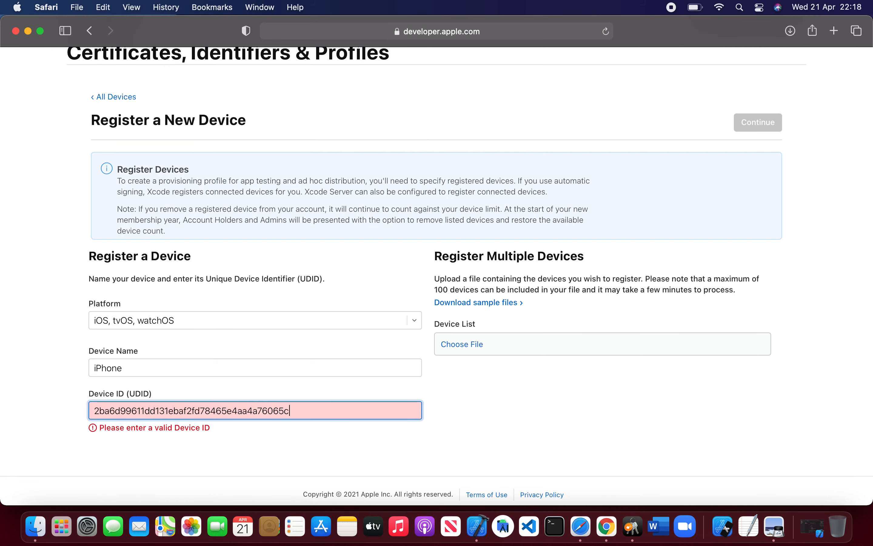
pyautogui.press('super+Tab')
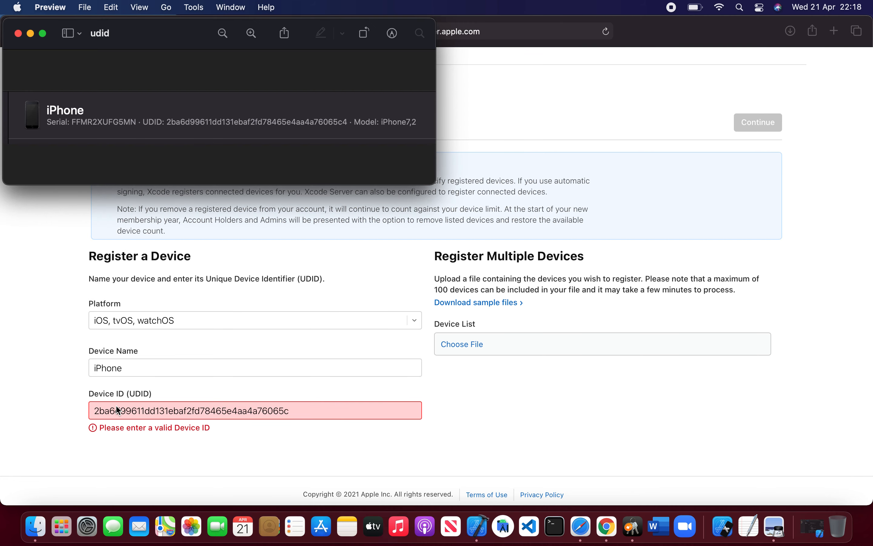
pyautogui.press('super+Tab')
pyautogui.write('4')
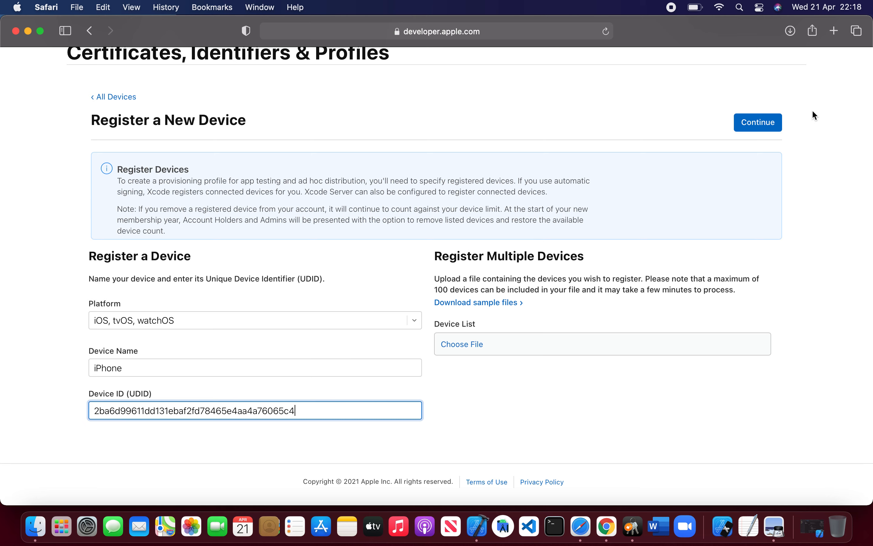
# Step: Continue, register the iPhone device, and finish the registration
pyautogui.click(772, 130)
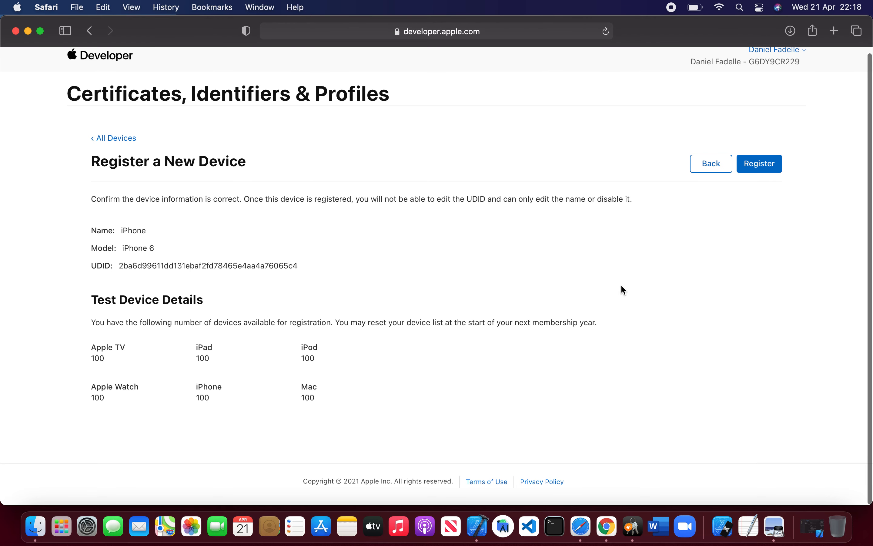
pyautogui.click(759, 171)
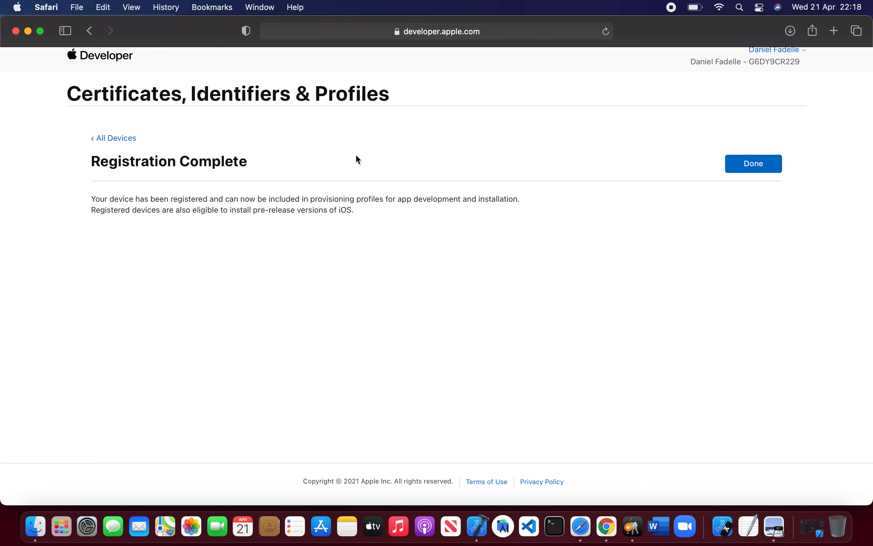
pyautogui.click(771, 171)
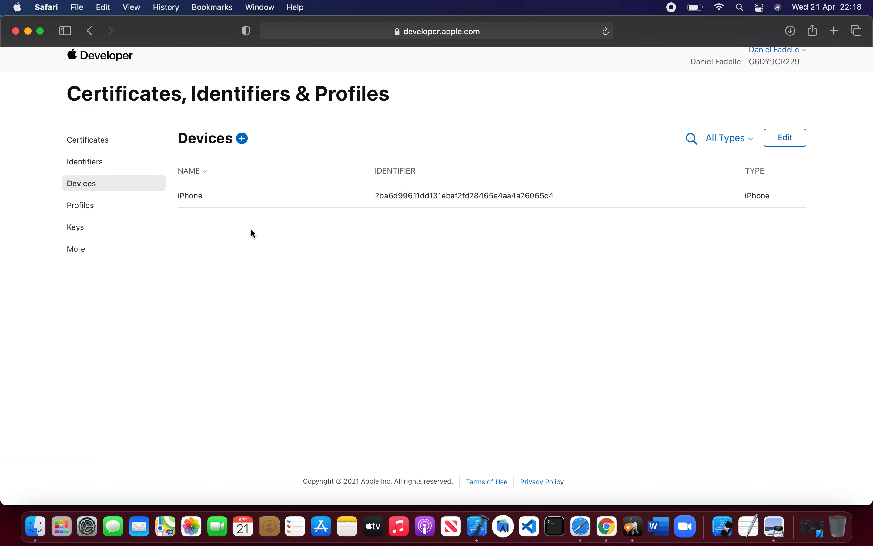
# Step: Start a new provisioning profile of type iOS App Development and continue
pyautogui.click(102, 213)
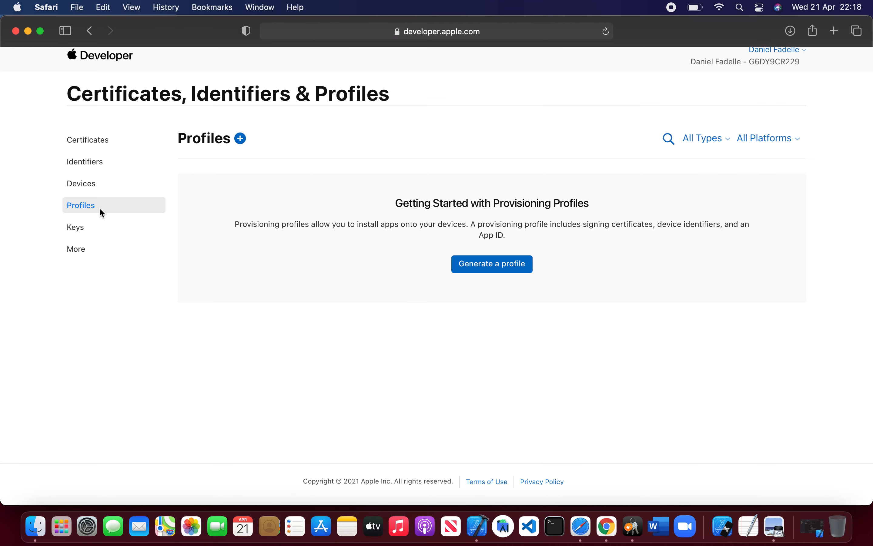
pyautogui.click(243, 139)
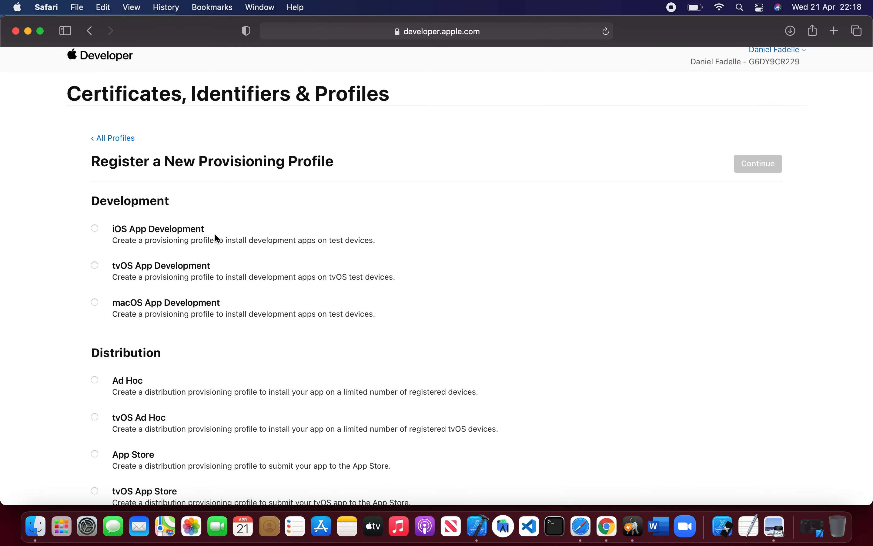
pyautogui.click(95, 229)
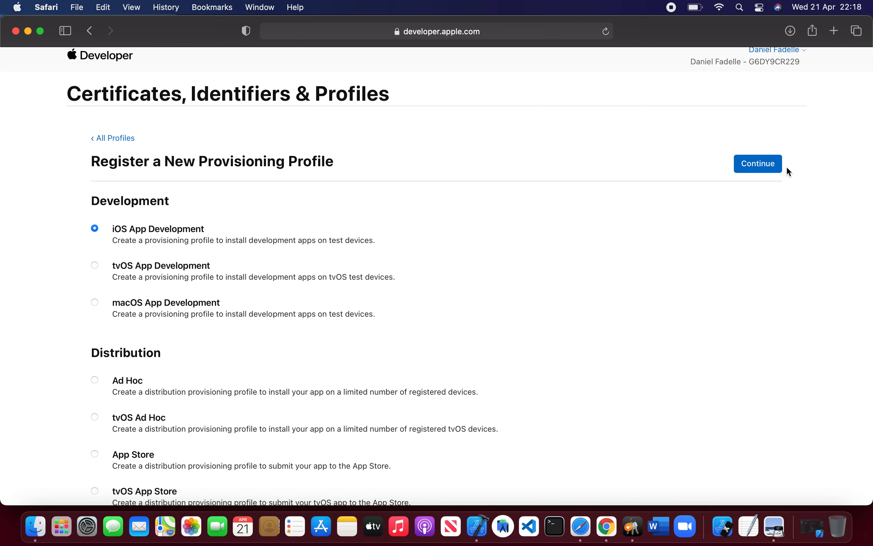
pyautogui.click(760, 167)
# Step: Select the chekwi App ID for the provisioning profile and continue
pyautogui.click(357, 288)
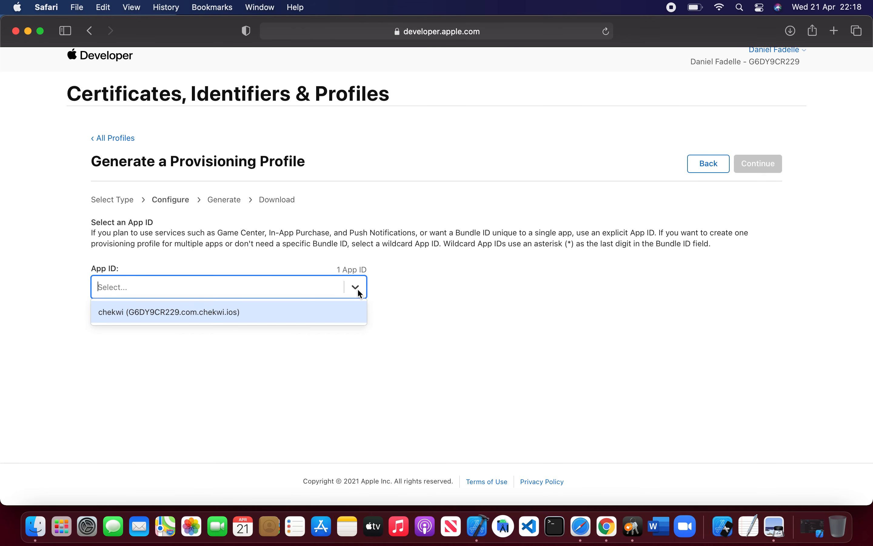
pyautogui.click(267, 318)
pyautogui.click(767, 170)
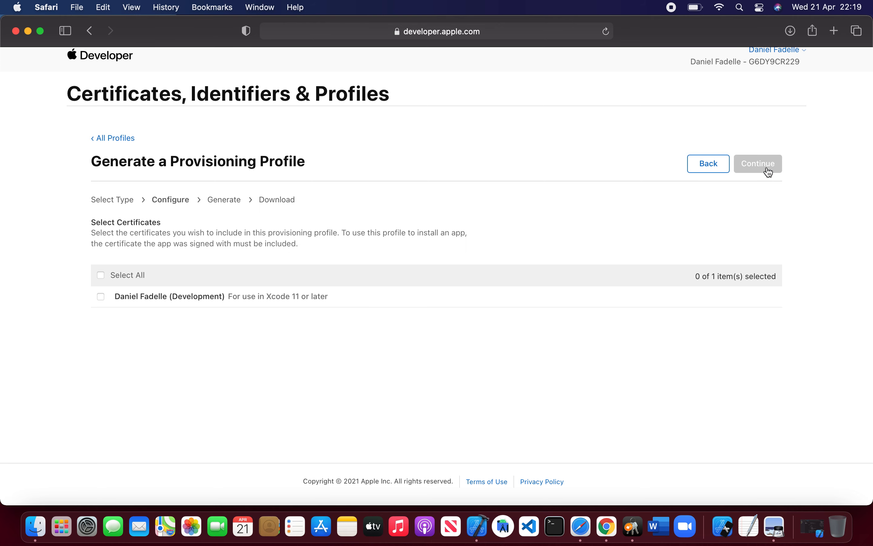
# Step: Include the development certificate and the iPhone device in the profile, continuing past each page
pyautogui.click(102, 298)
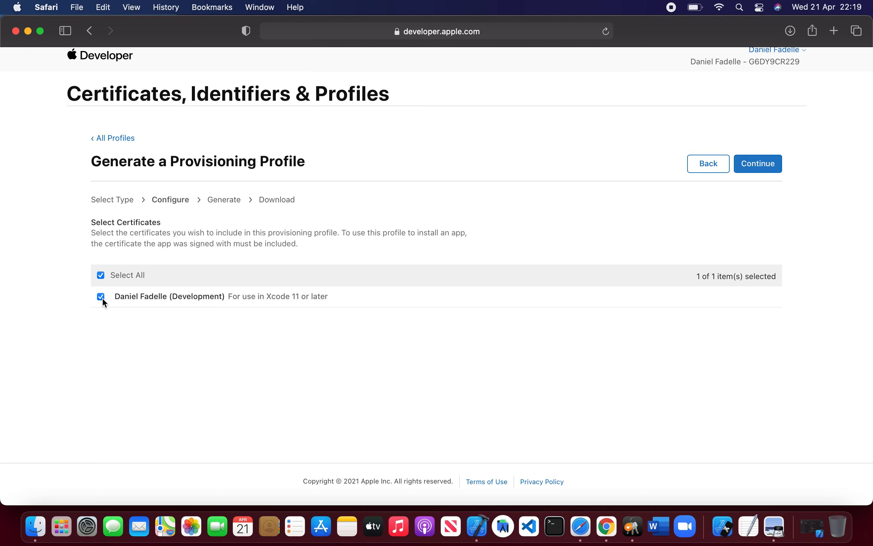
pyautogui.click(762, 166)
pyautogui.click(120, 314)
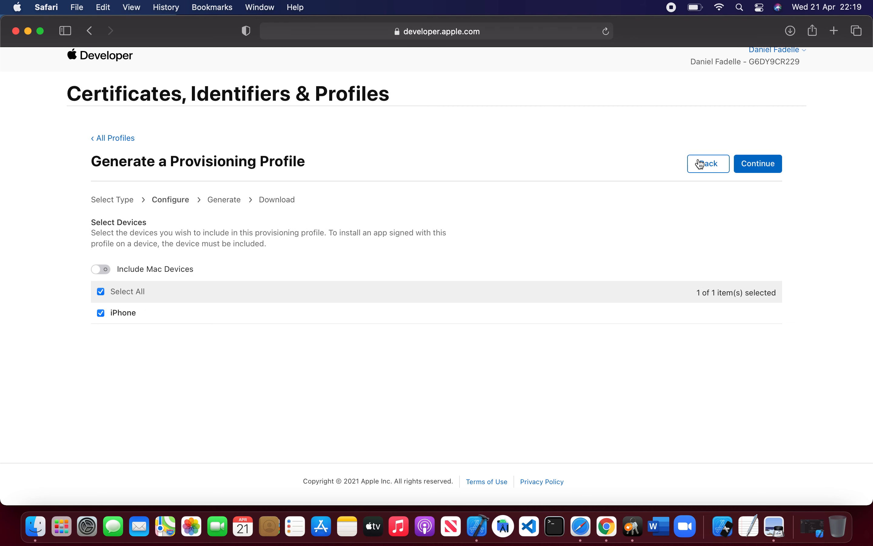
pyautogui.click(752, 166)
# Step: Name the provisioning profile checkwi and generate it
pyautogui.click(165, 290)
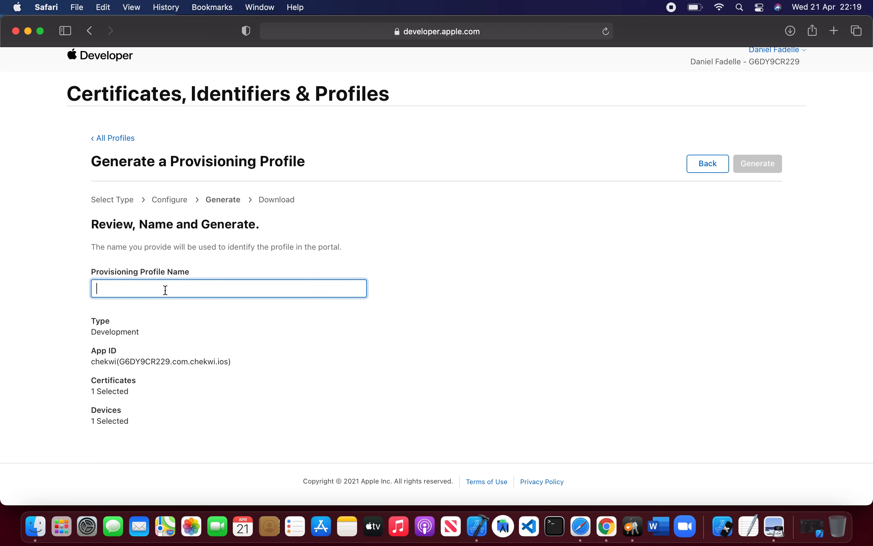
pyautogui.write('checkwi')
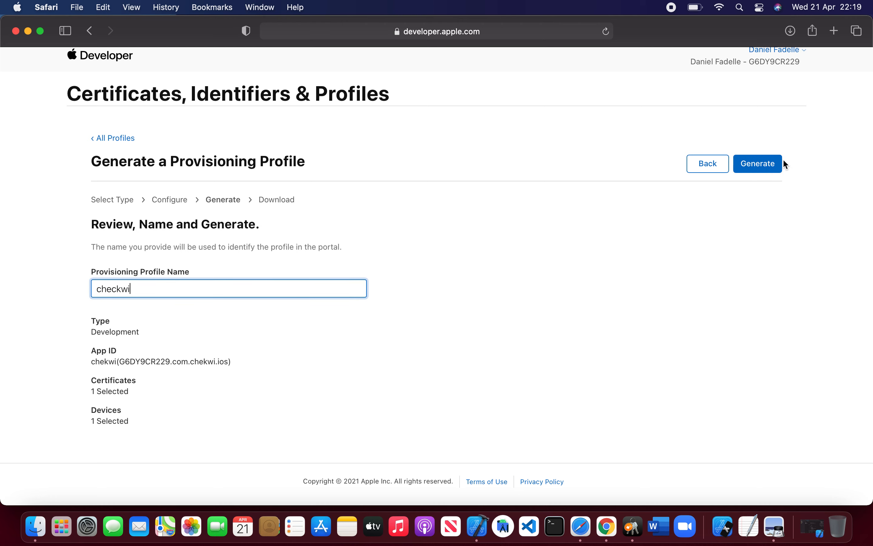
pyautogui.click(778, 171)
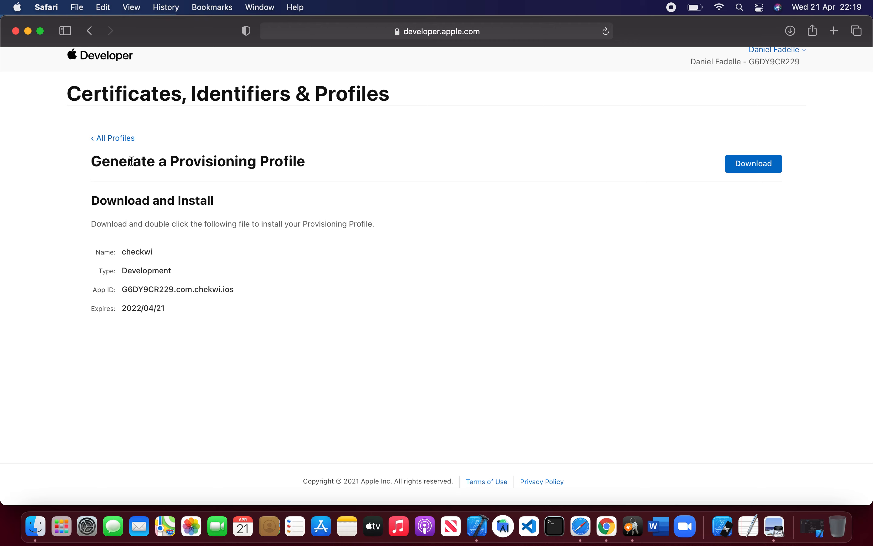
# Step: Start a new Apple Push Notification service SSL (Sandbox & Production) certificate and continue
pyautogui.click(126, 141)
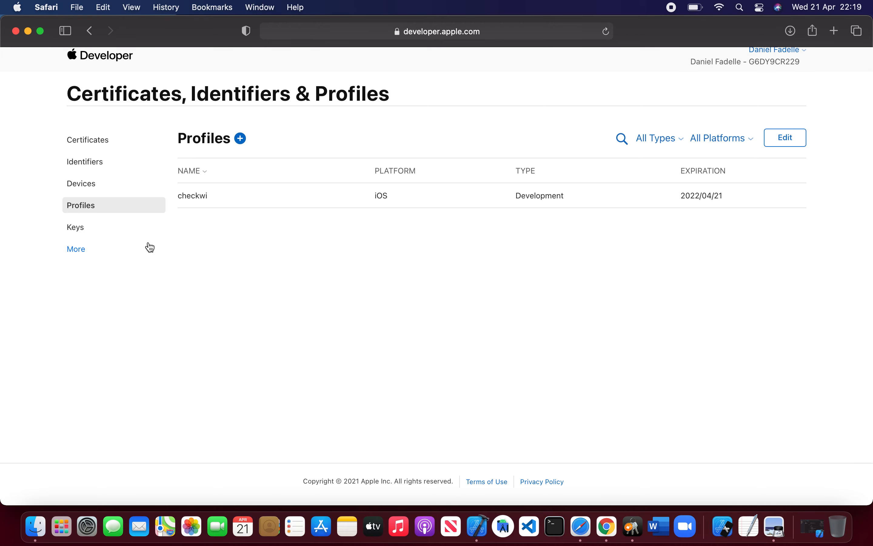
pyautogui.click(86, 188)
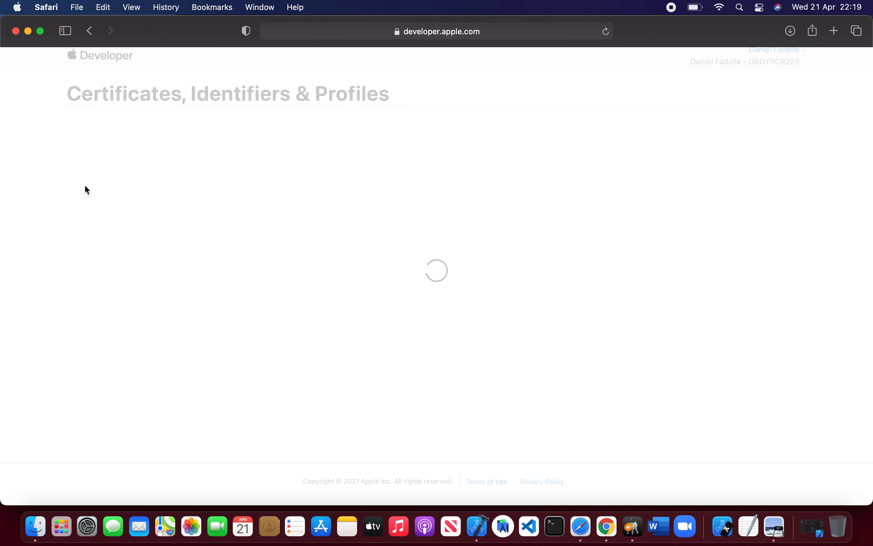
pyautogui.click(97, 162)
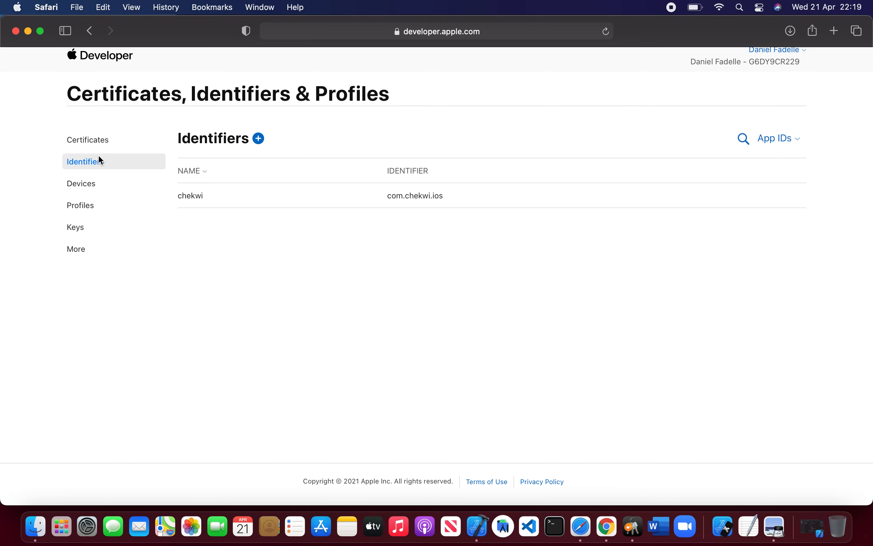
pyautogui.click(98, 139)
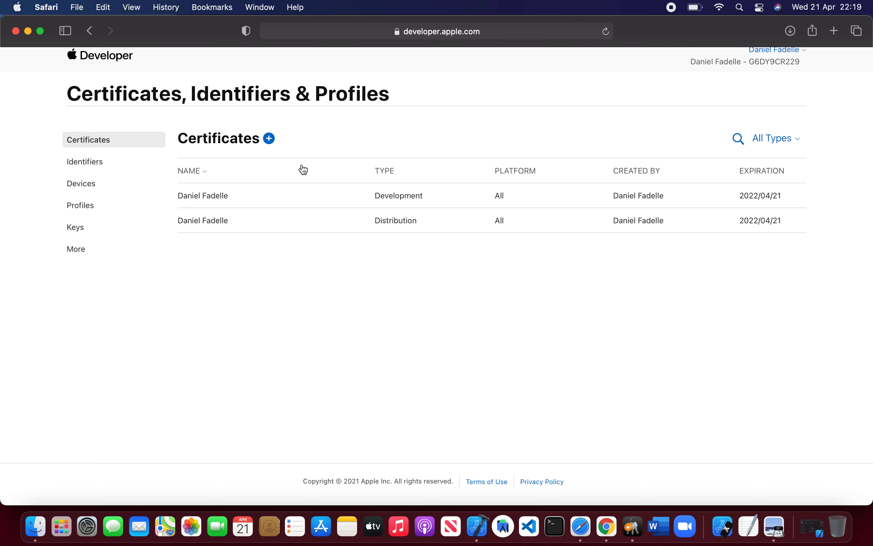
pyautogui.click(270, 139)
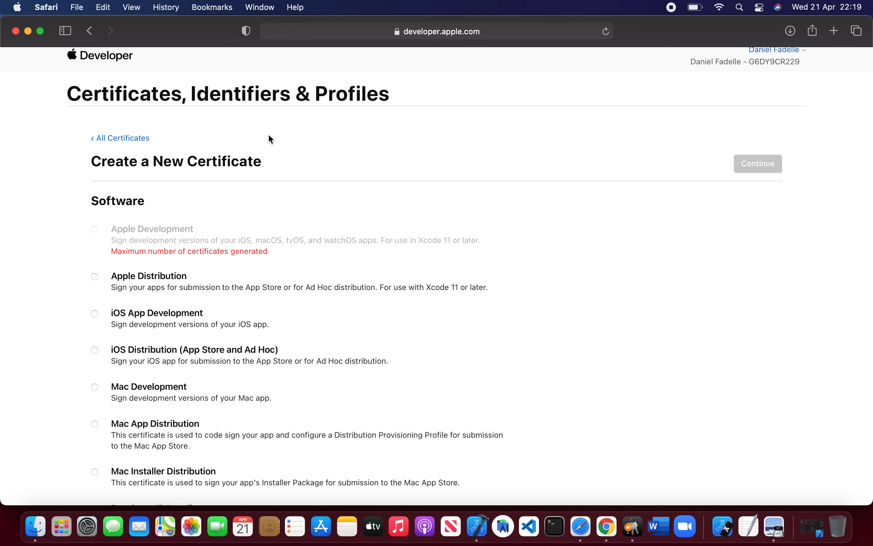
pyautogui.scroll(-5, 194, 393)
pyautogui.scroll(-5, 195, 393)
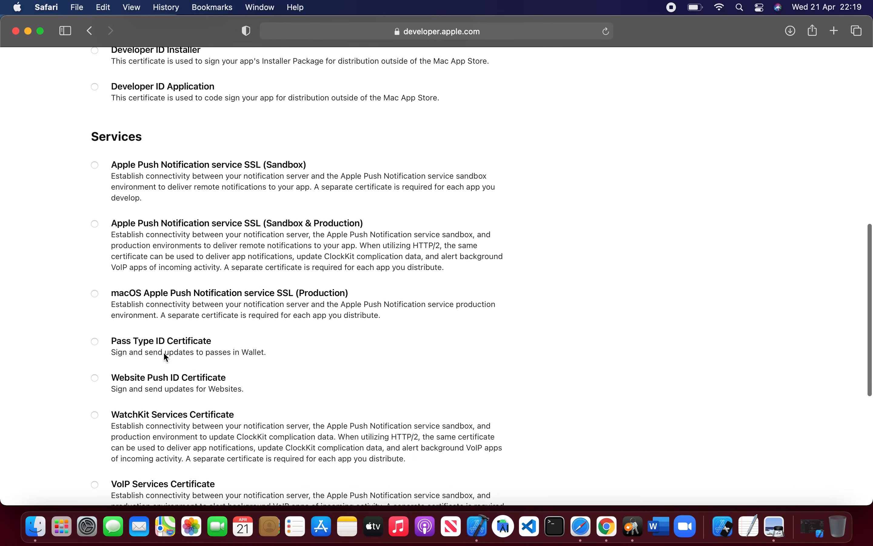
pyautogui.click(94, 224)
pyautogui.scroll(10, 370, 217)
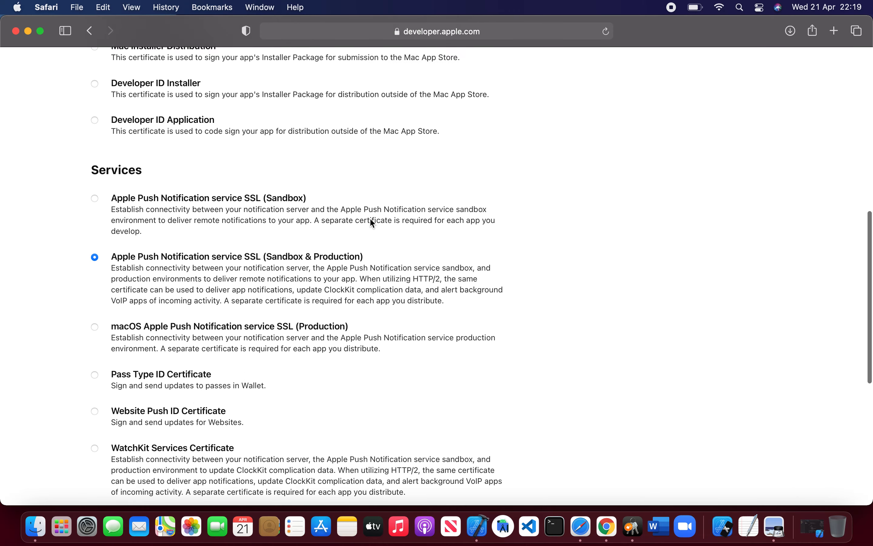
pyautogui.click(760, 169)
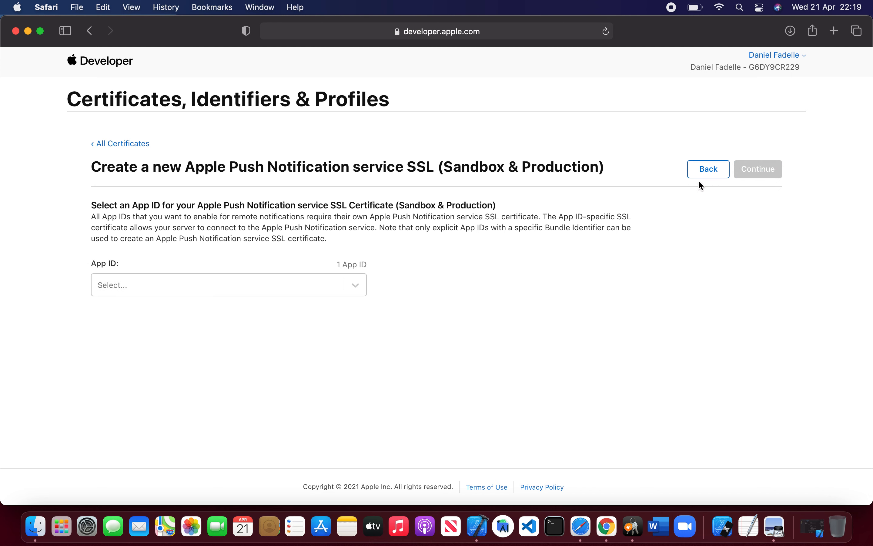
# Step: Select the G6DY9CR229.com.chekwi.ios App ID for the push certificate and continue
pyautogui.click(365, 293)
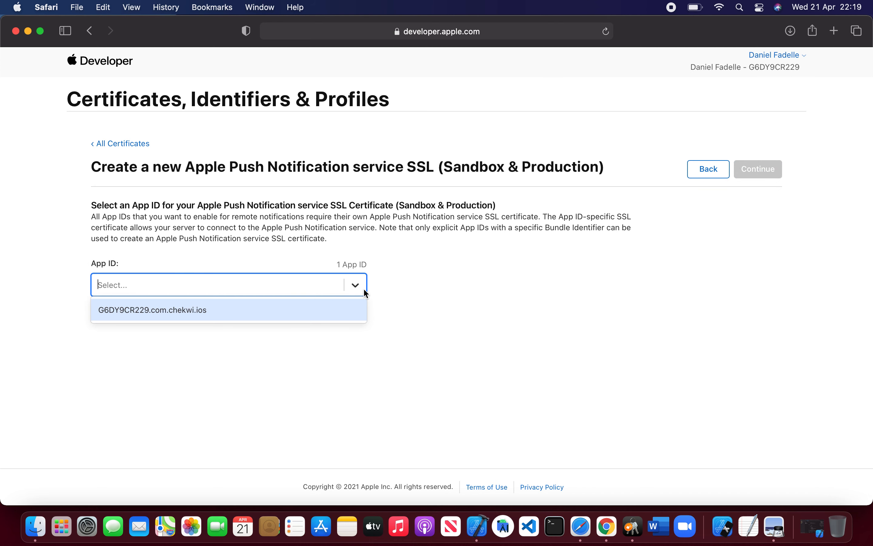
pyautogui.click(255, 312)
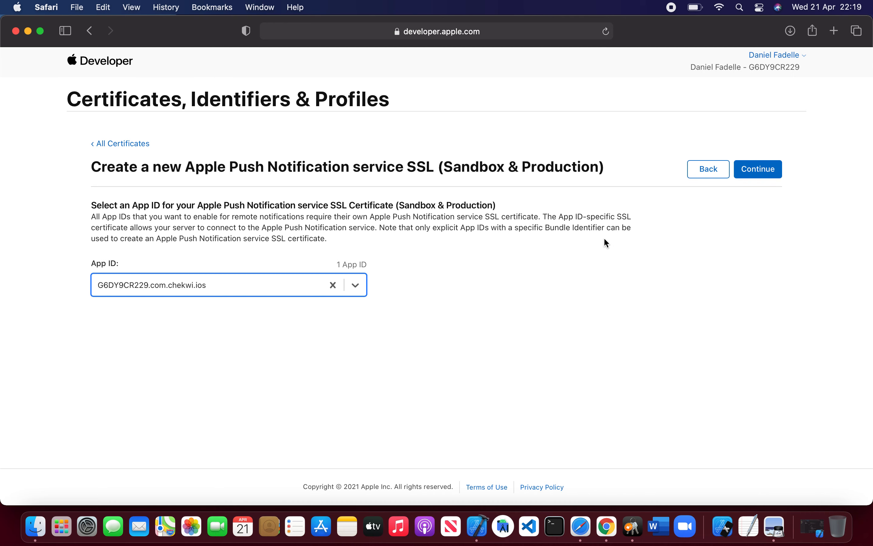
pyautogui.click(775, 172)
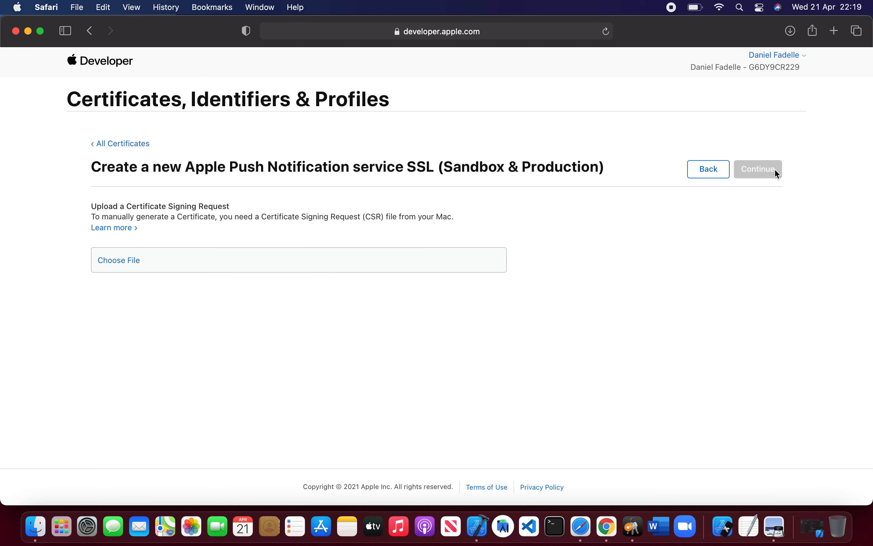
# Step: Upload CertificateSigningRequest.certSigningRequest from the Desktop and continue
pyautogui.click(124, 261)
pyautogui.click(335, 199)
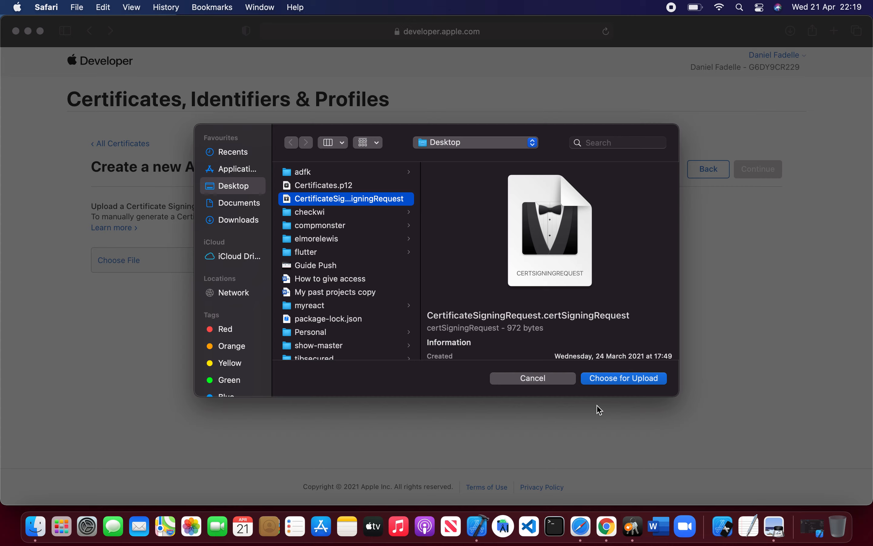
pyautogui.click(638, 379)
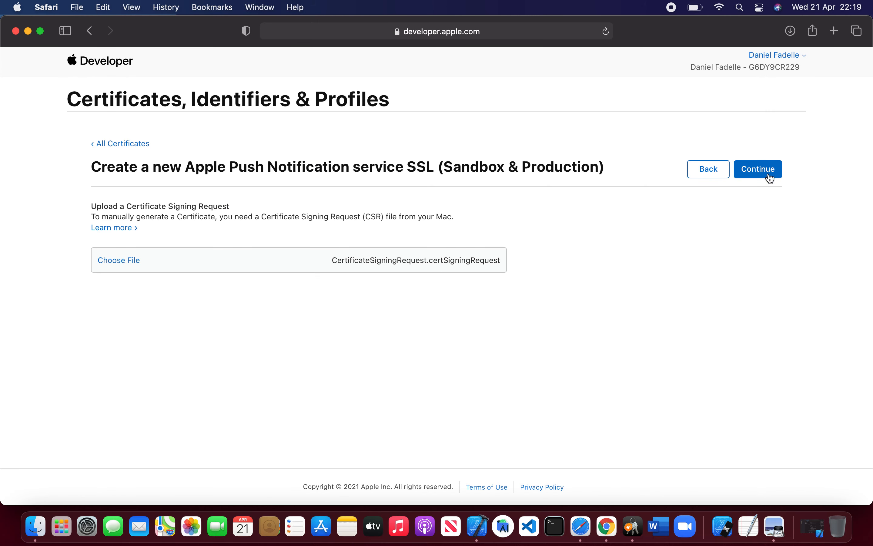
pyautogui.click(765, 173)
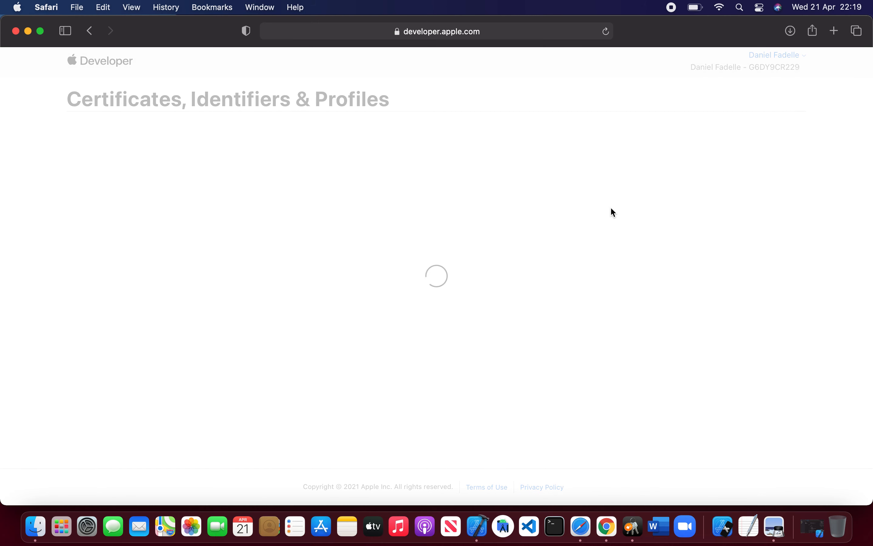
# Step: Download the push certificate and install aps.cer from Downloads into Keychain Access
pyautogui.click(748, 175)
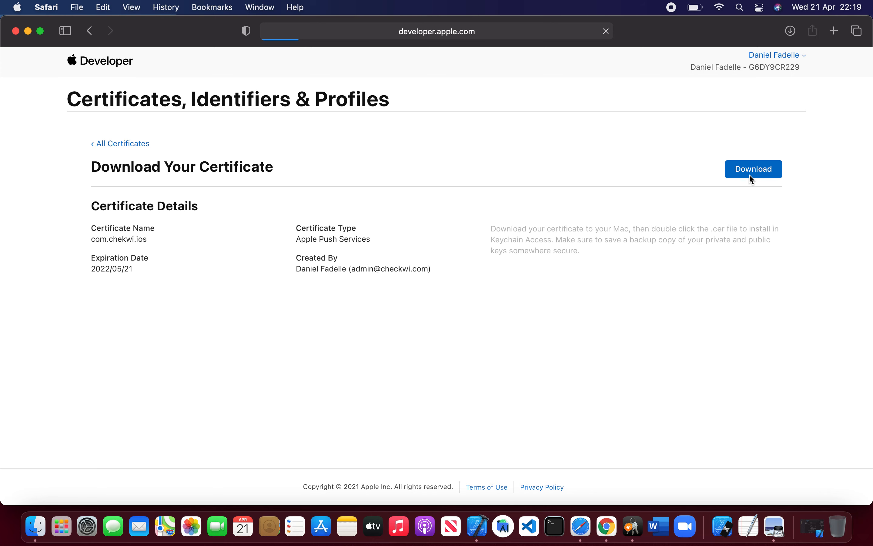
pyautogui.click(36, 532)
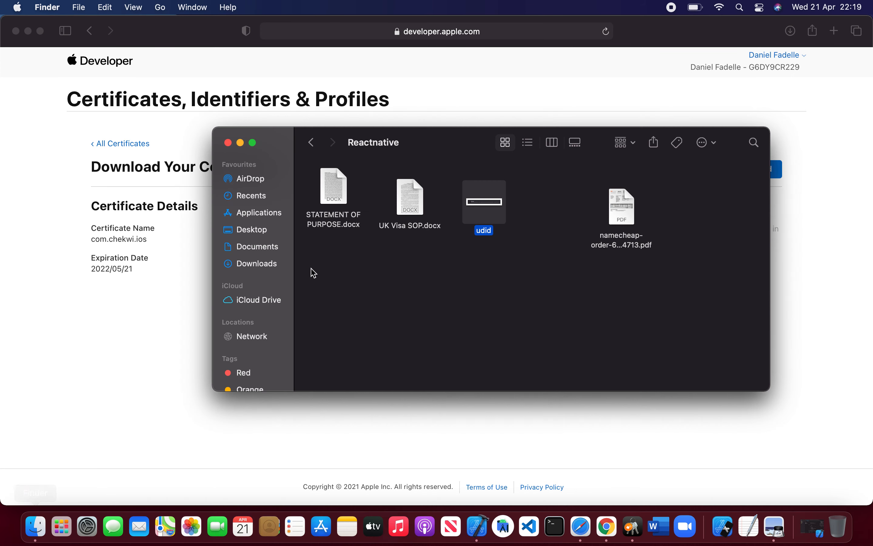
pyautogui.click(253, 265)
pyautogui.scroll(-10, 480, 301)
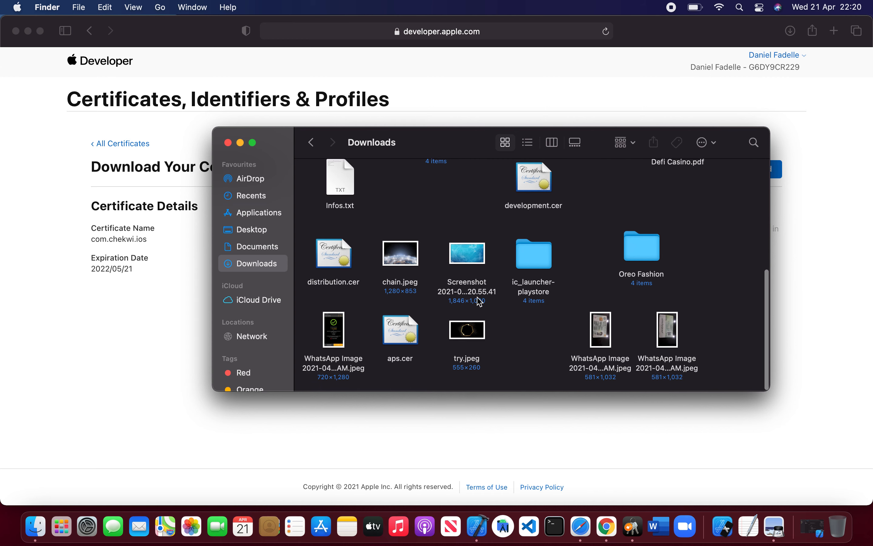
pyautogui.doubleClick(397, 338)
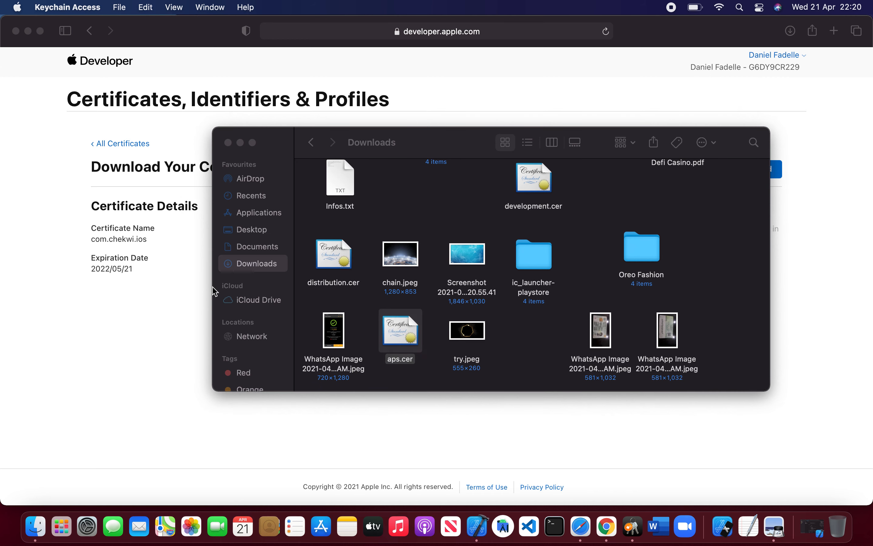
pyautogui.click(227, 142)
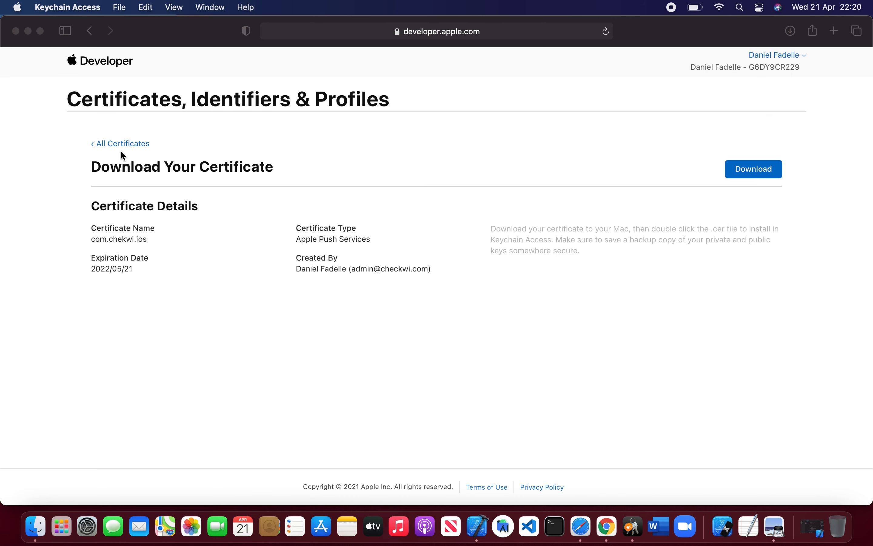
# Step: Review the certificates, identifiers, devices and profiles lists in the developer account
pyautogui.click(121, 145)
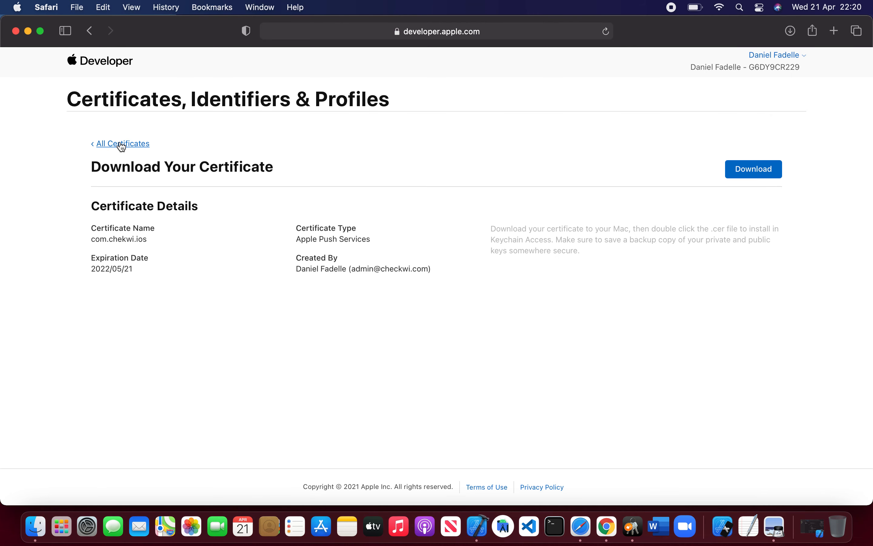
pyautogui.click(122, 144)
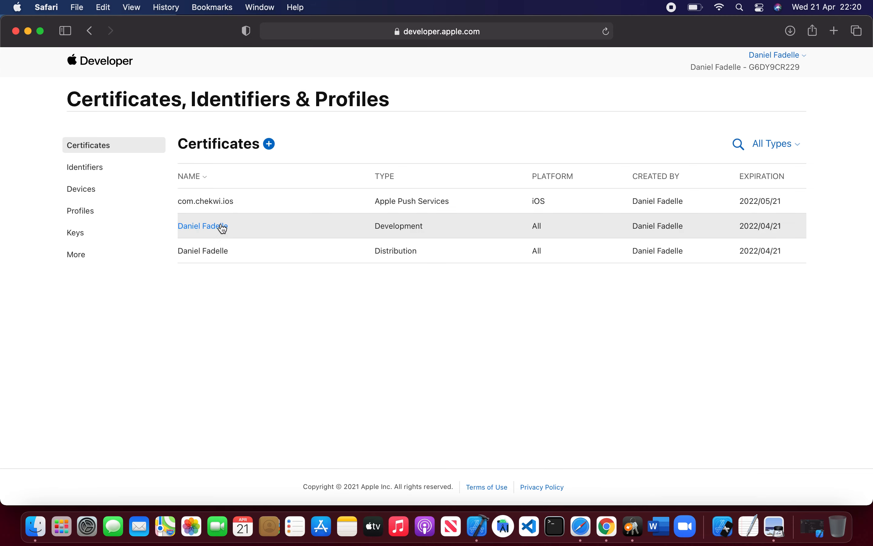
pyautogui.click(121, 170)
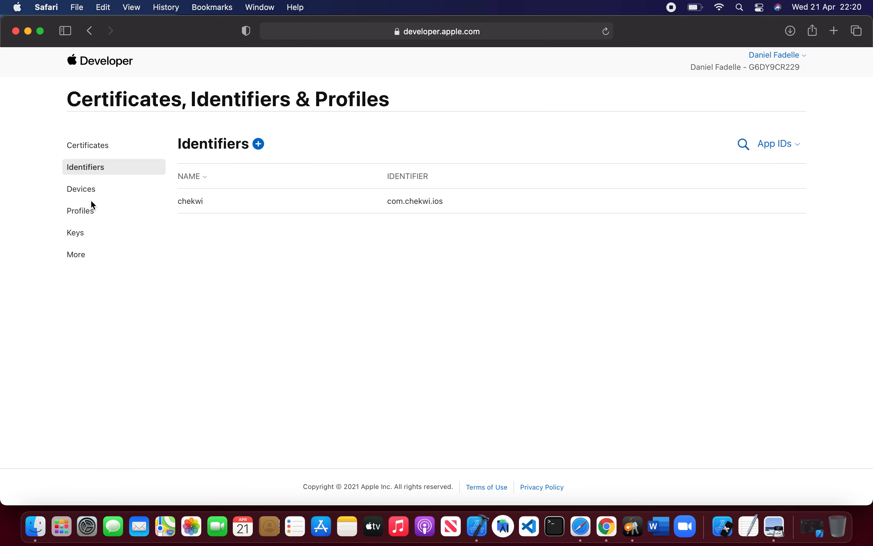
pyautogui.click(88, 195)
pyautogui.click(94, 215)
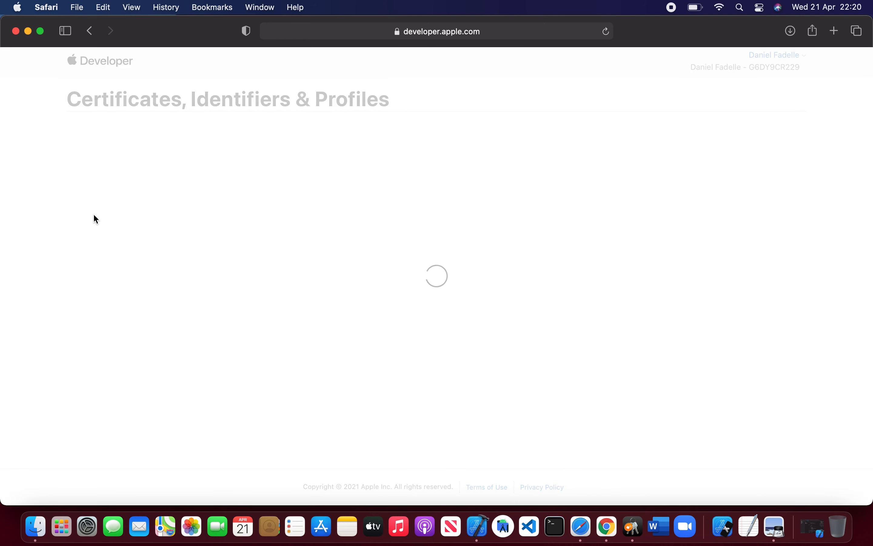
pyautogui.click(105, 144)
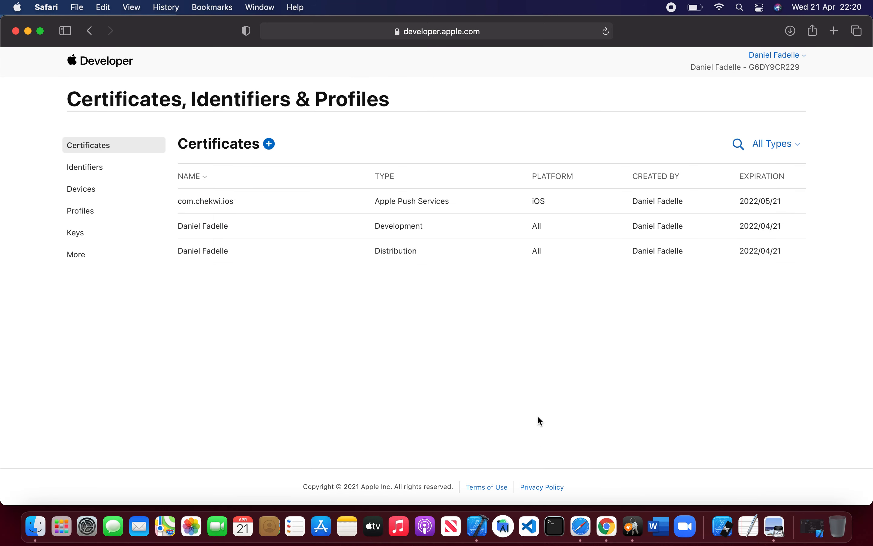
# Step: Open App Store Connect in a new tab and start adding a new app under My Apps
pyautogui.click(834, 32)
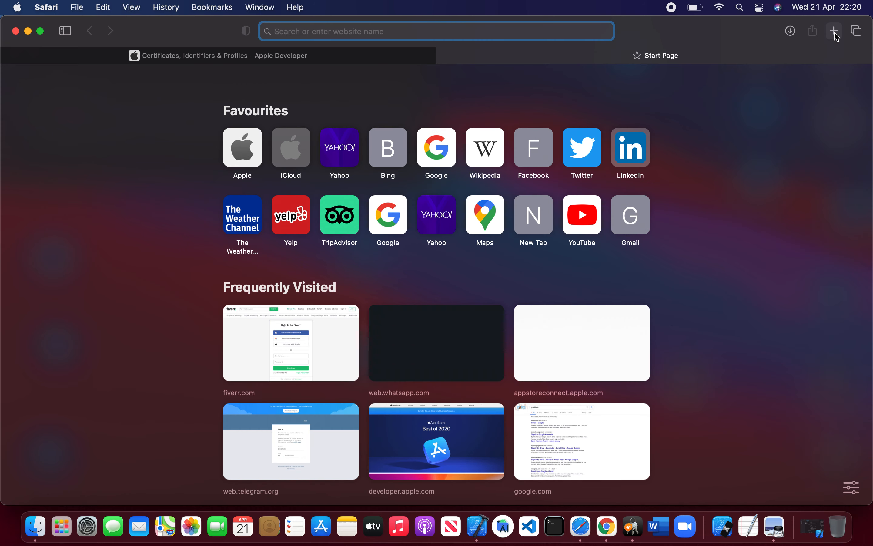
pyautogui.write('app')
pyautogui.press('Return')
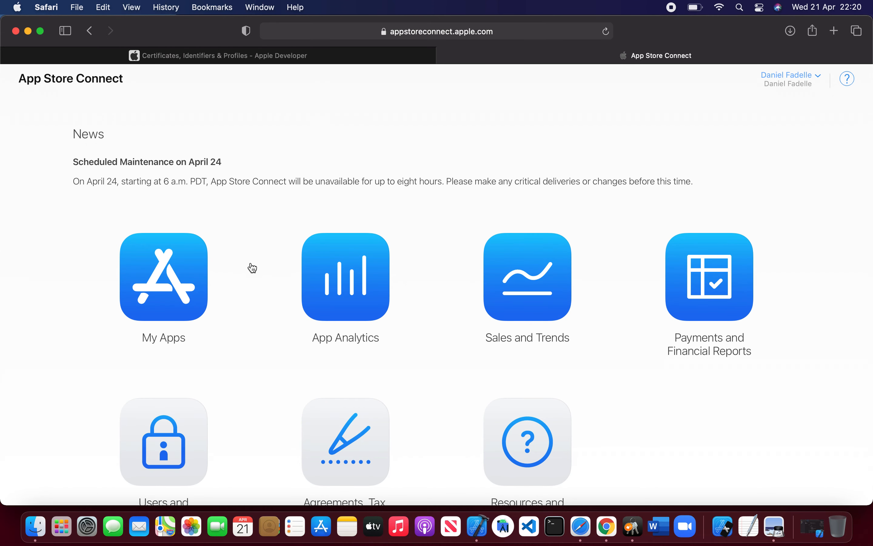
pyautogui.click(180, 285)
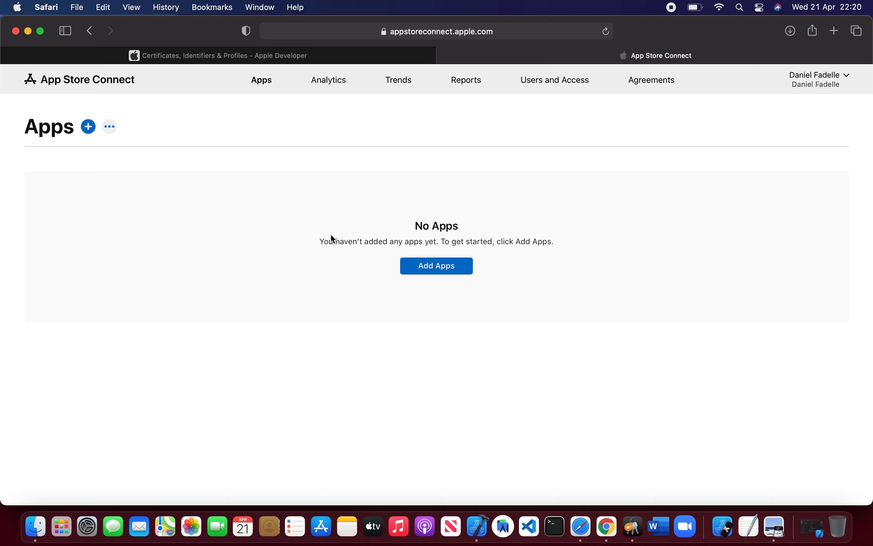
pyautogui.click(433, 273)
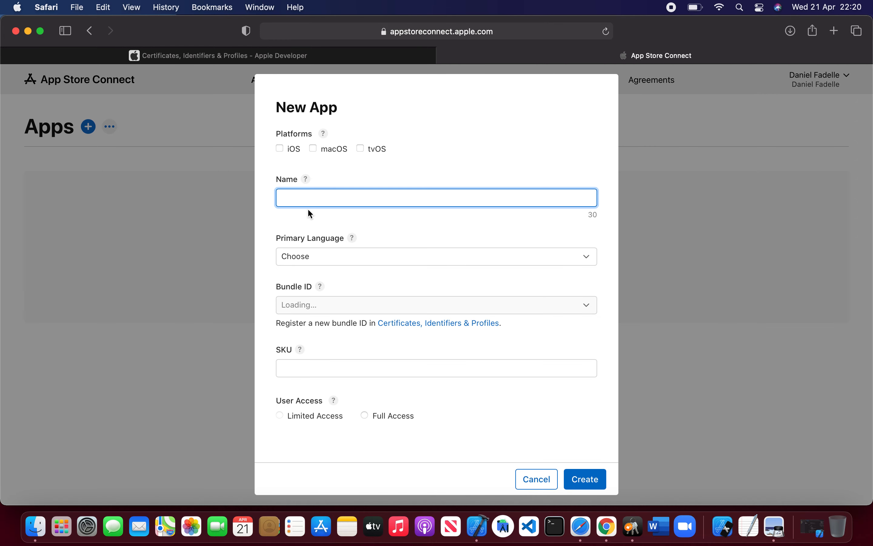
# Step: Name the new app Checkwi, dismissing the autocorrect suggestion and comparing with the project in Xcode
pyautogui.write('Checkwi')
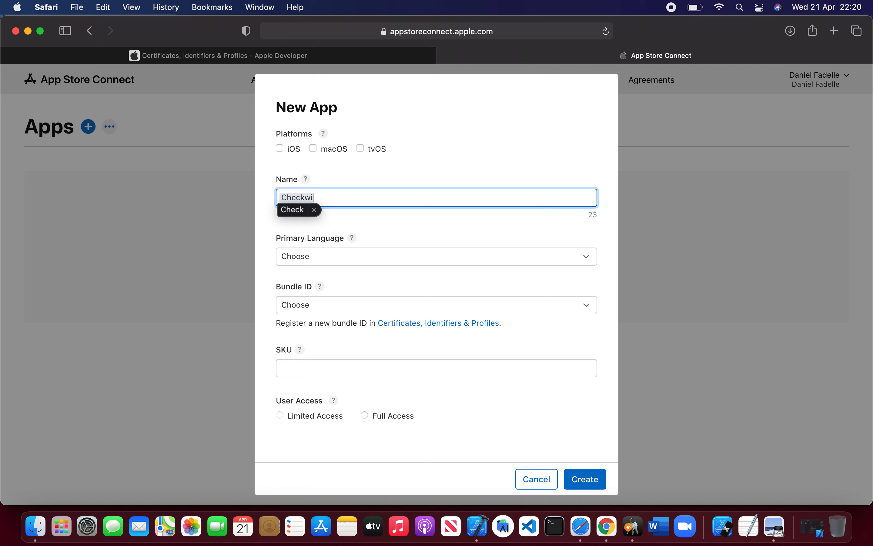
pyautogui.click(314, 210)
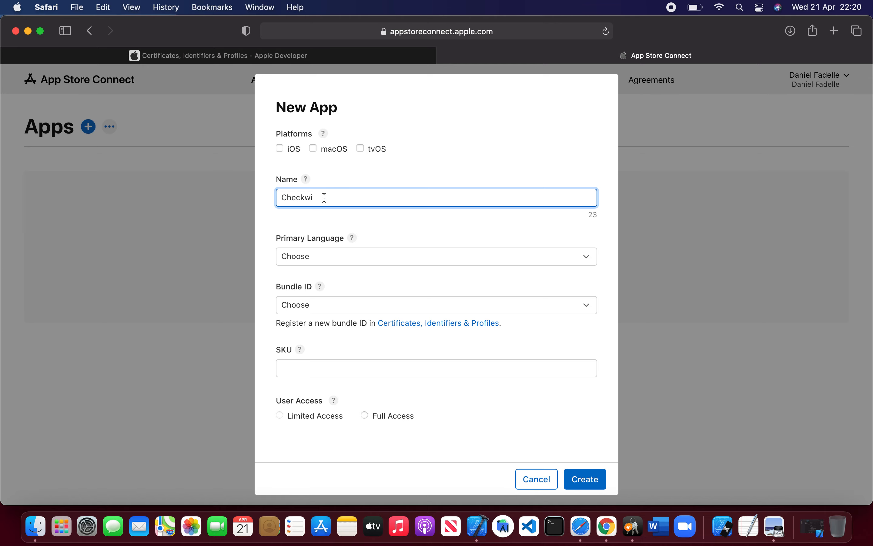
pyautogui.click(477, 526)
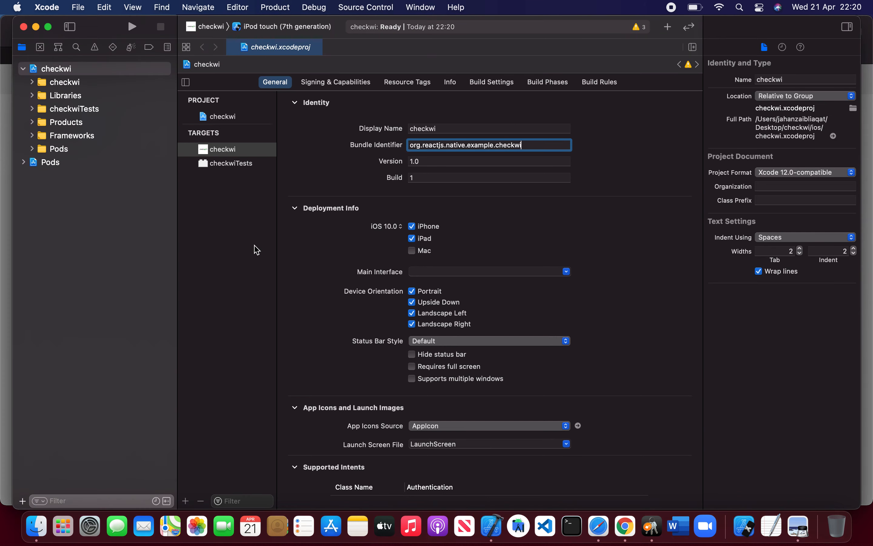
pyautogui.press('super+Tab')
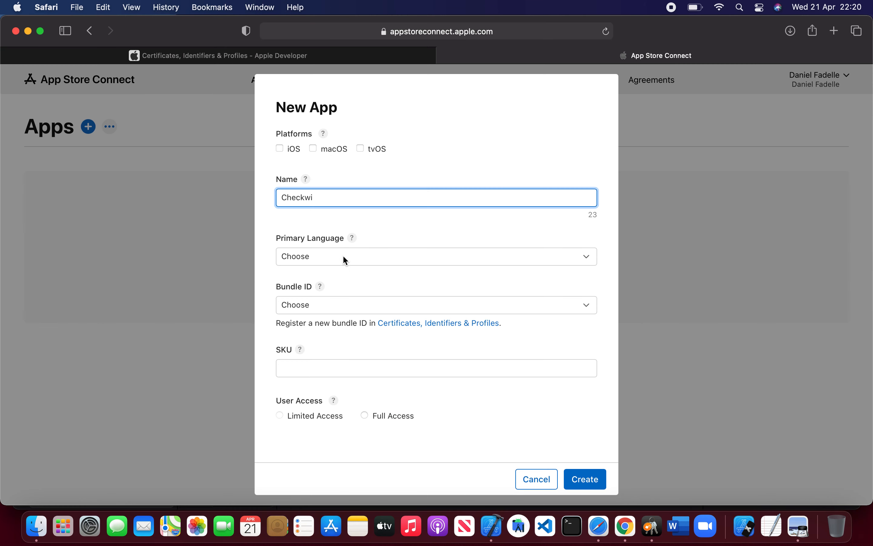
# Step: Set the primary language to English (U.S.) and the bundle ID to chekwi - com.chekwi.ios
pyautogui.click(407, 255)
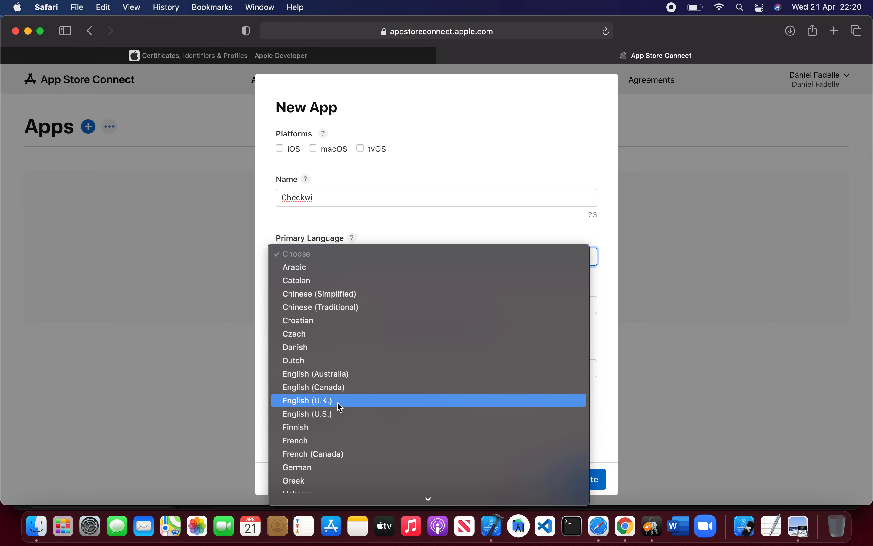
pyautogui.click(337, 413)
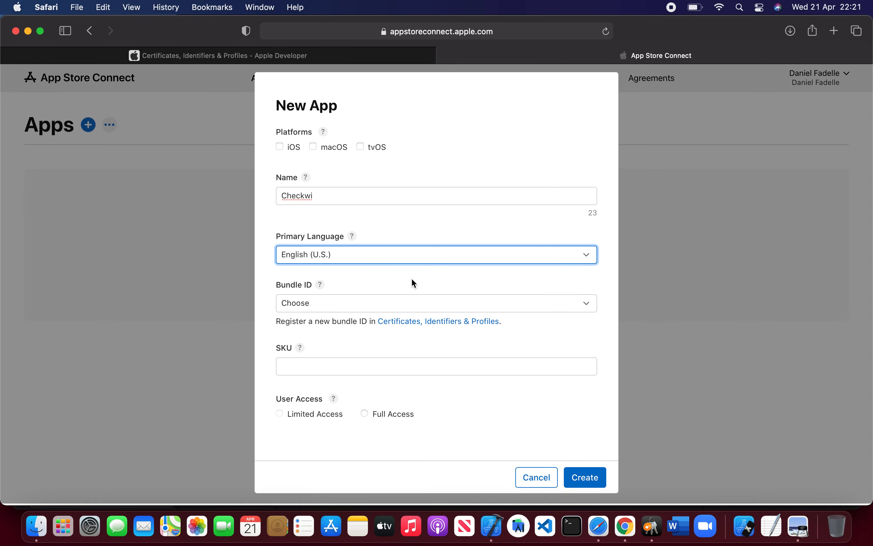
pyautogui.click(400, 307)
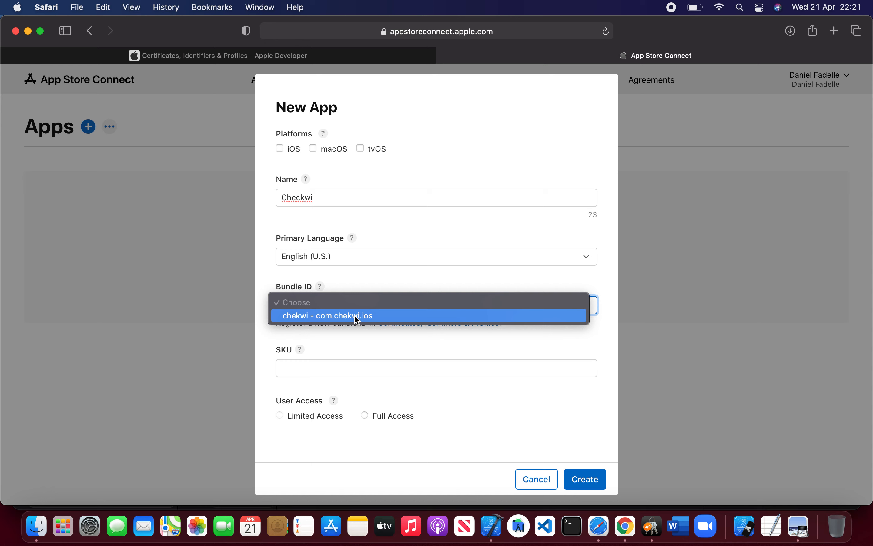
pyautogui.click(368, 316)
# Step: Enter checkwi as the SKU and choose Full Access for user access
pyautogui.click(374, 355)
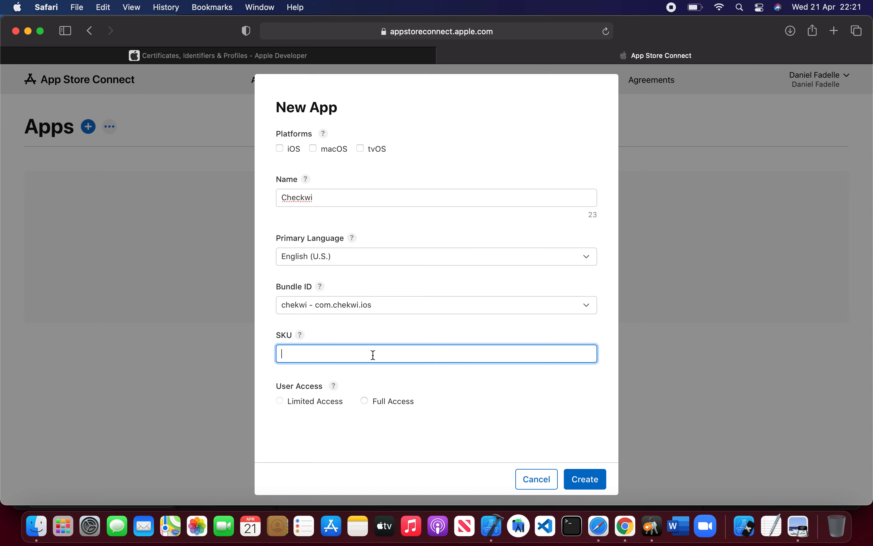
pyautogui.write('checkwi')
pyautogui.click(364, 400)
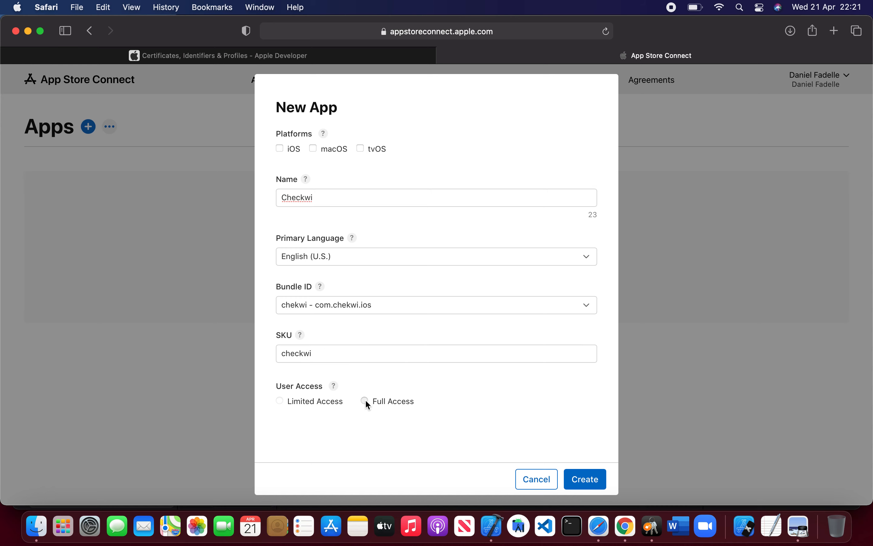
# Step: Select the iOS platform and create the app
pyautogui.click(280, 148)
pyautogui.click(603, 485)
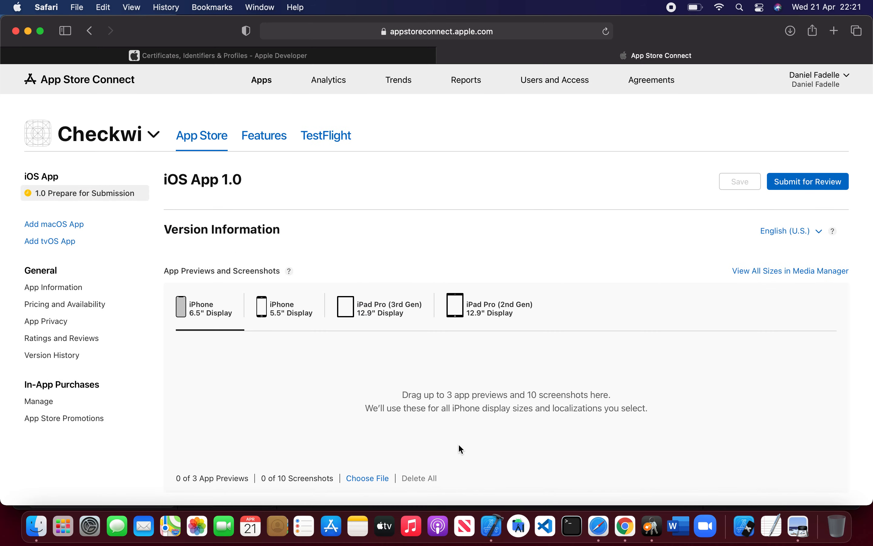
# Step: Switch to the checkwi project in Xcode
pyautogui.click(491, 526)
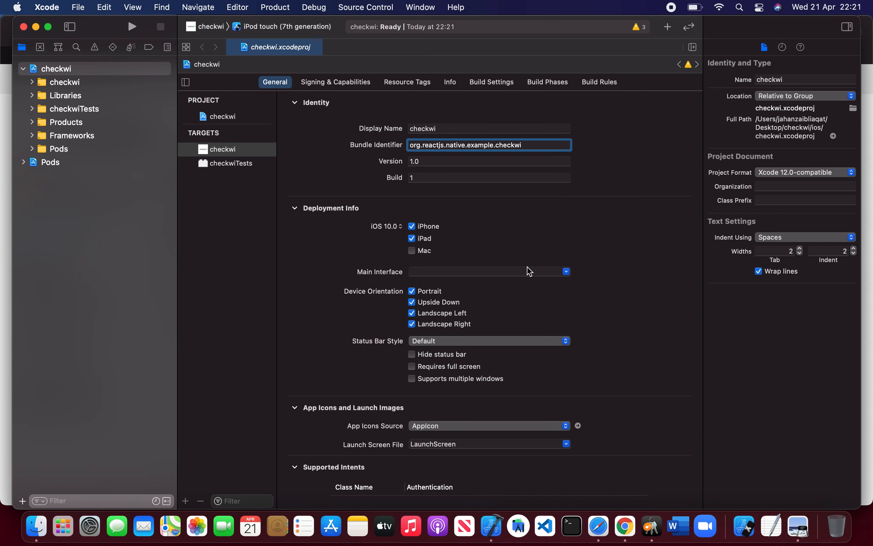